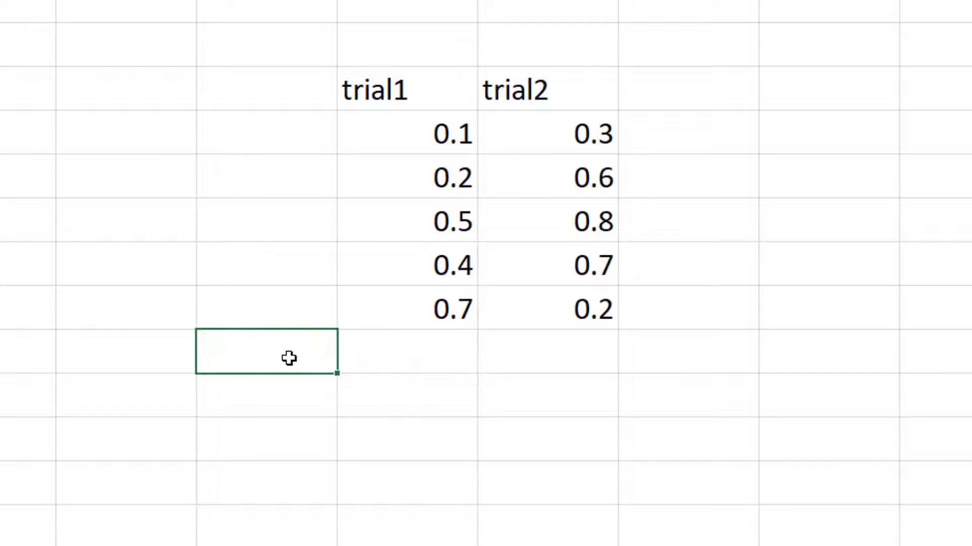
Label cell D9 "mean" and calculate the trial1 average in E9 with =AVERAGE(E4:E8)
type("mean")
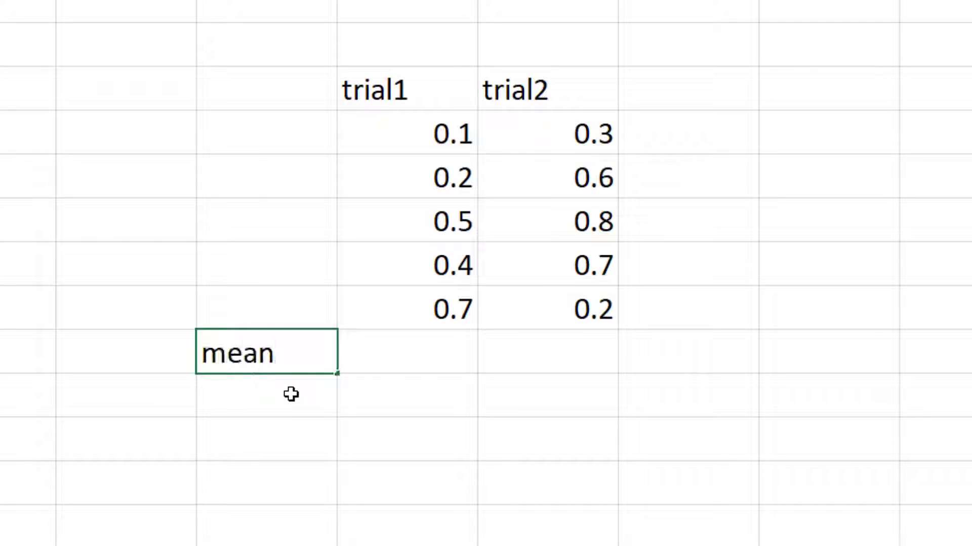
key("Tab")
type("=avera")
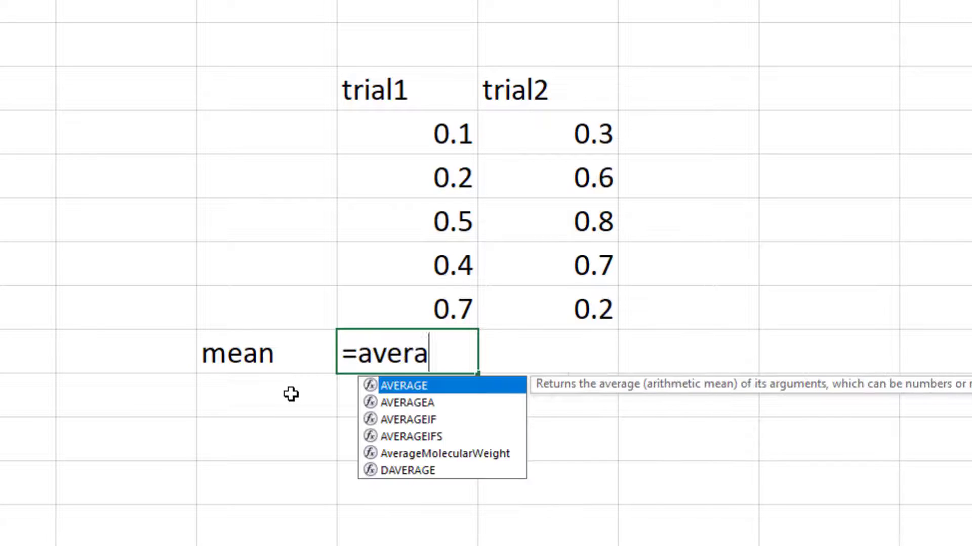
key("Tab")
key("Up")
key("shift+Up")
key("shift+Up")
key("shift+Up")
key("shift+Up")
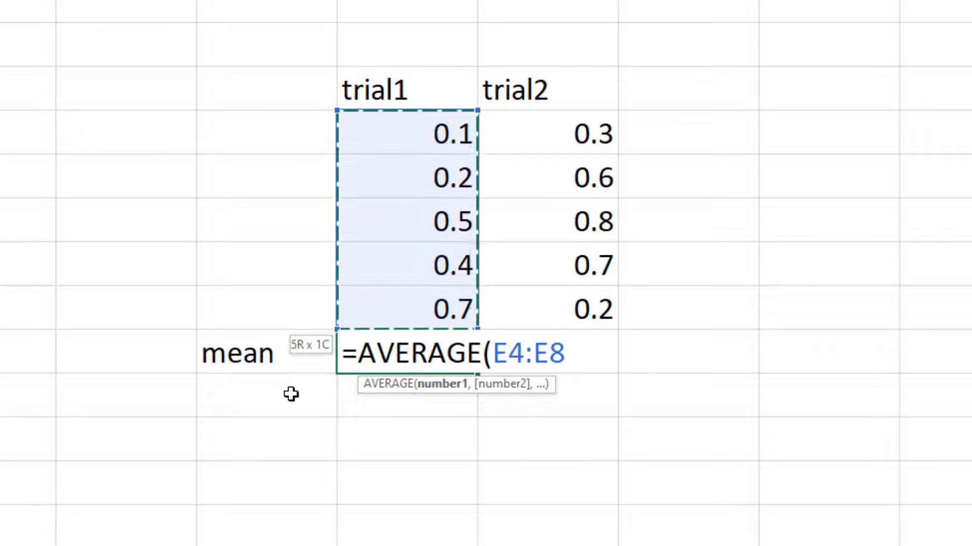
type(")")
key("Return")
Label the row below the mean "std" and calculate trial1's sample standard deviation in E10 with =STDEV.S(E4:E8)
key("Left")
type("sta")
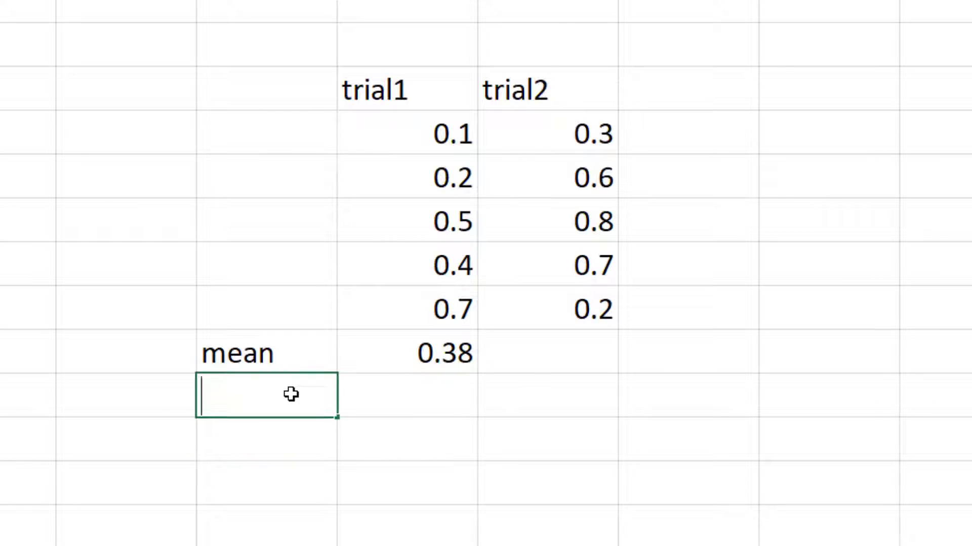
key("BackSpace")
type("d")
key("Tab")
type("=std")
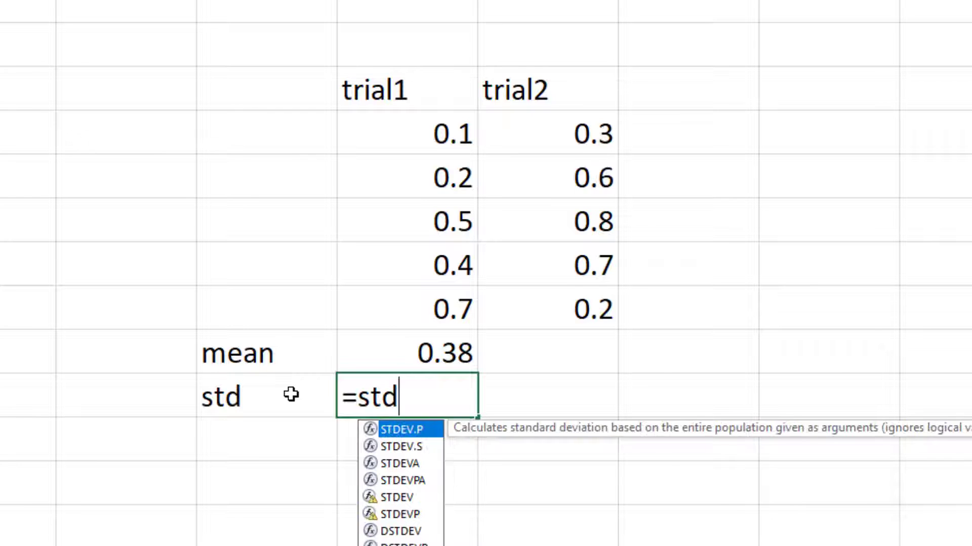
key("Down")
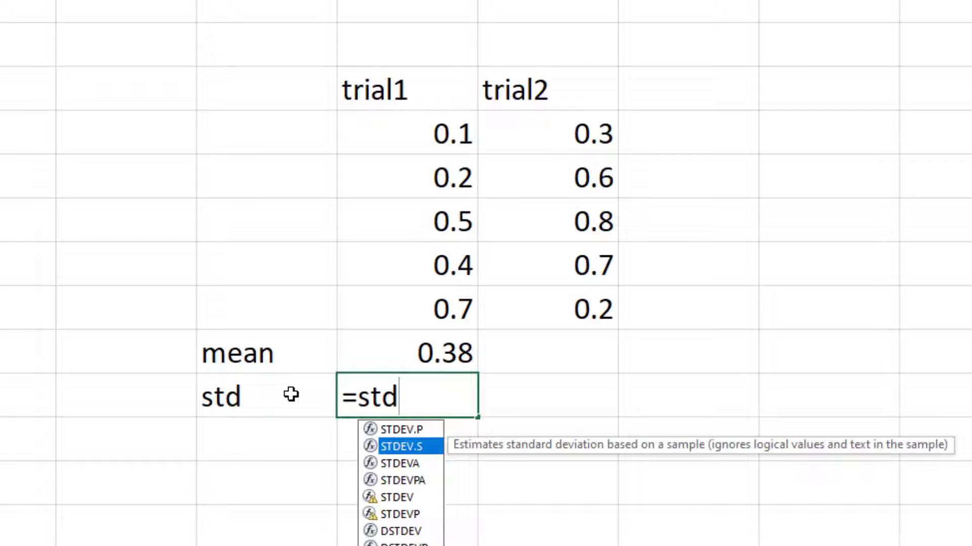
key("Tab")
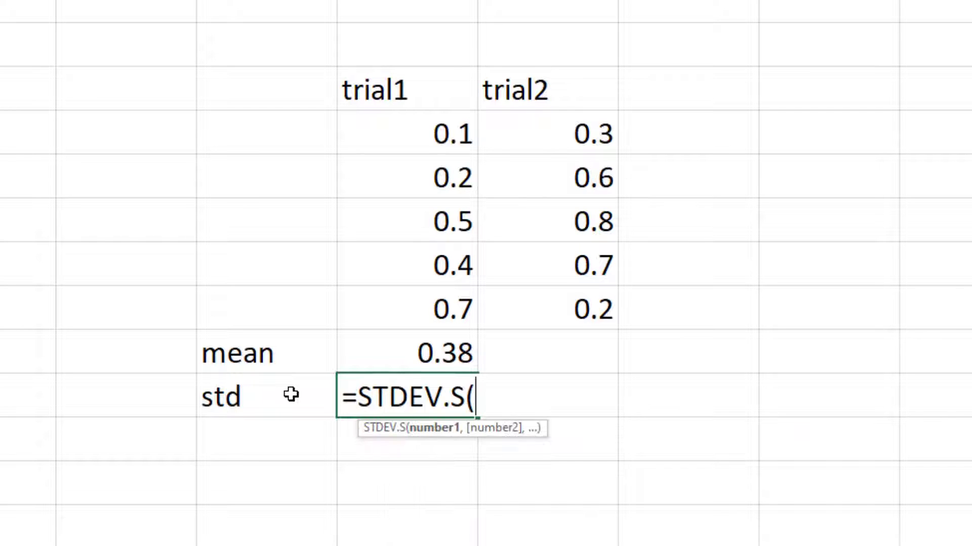
key("Up")
key("Up")
key("shift+Up")
key("shift+Up")
key("shift+Up")
key("shift+Up")
type(")")
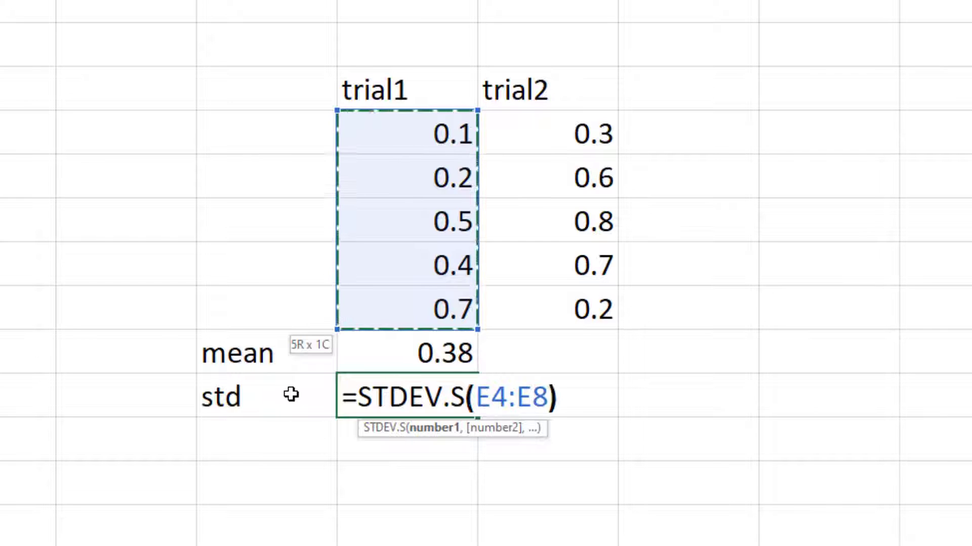
key("Return")
key("Left")
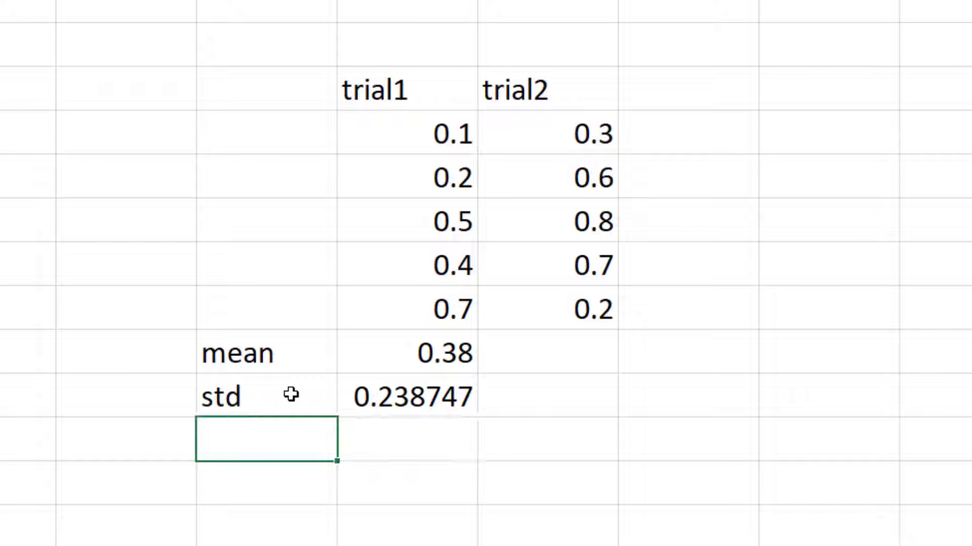
key("Down")
key("Down")
key("Down")
key("Up")
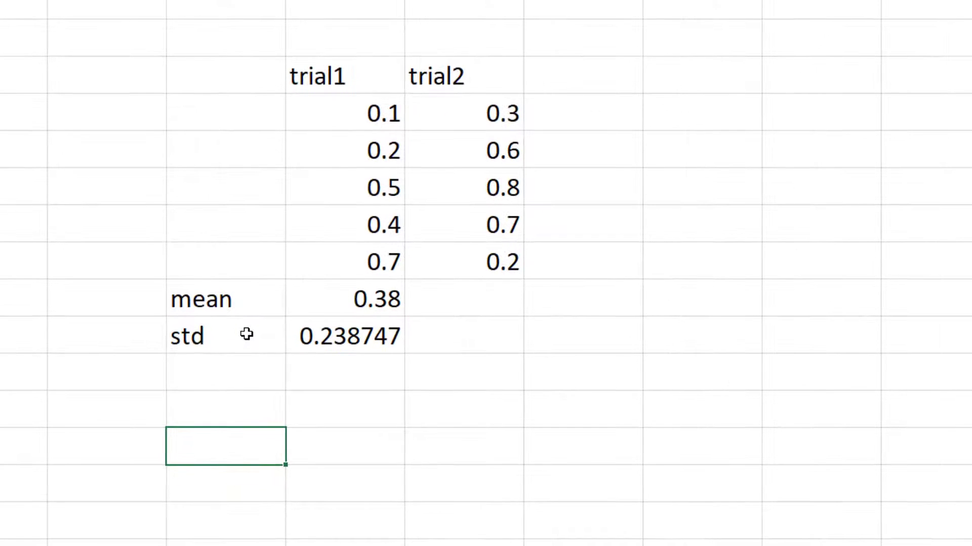
key("Up")
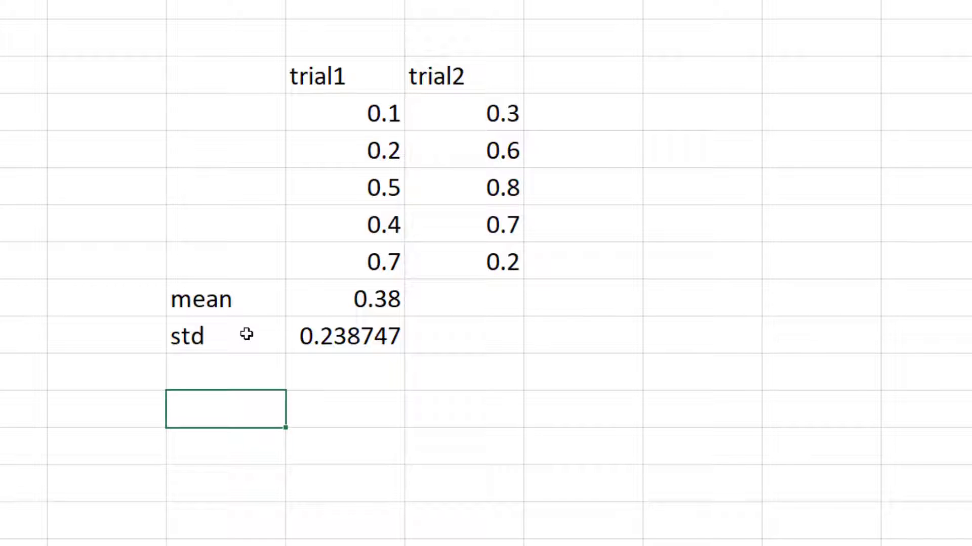
key("Down")
key("Up")
key("Up")
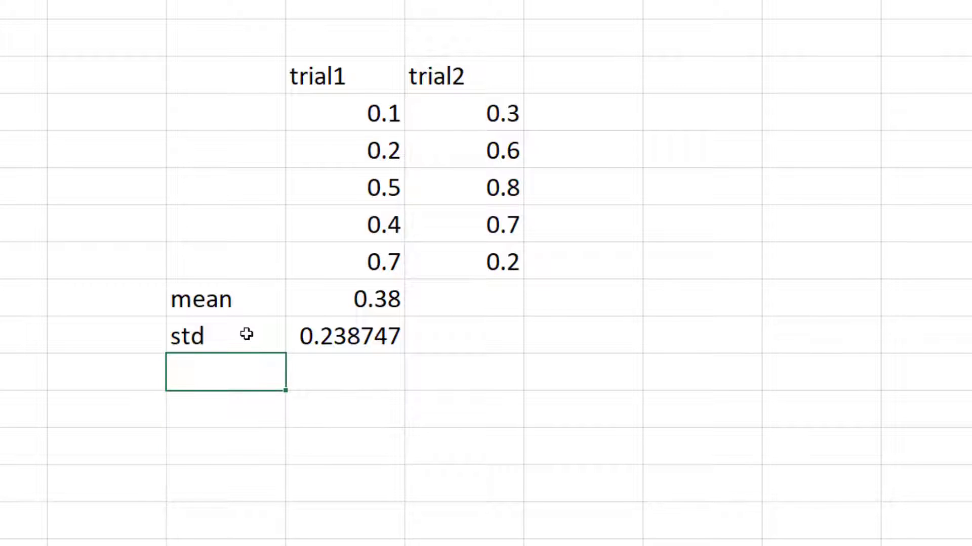
Enter the label "t value" in cell C14, below the trial statistics
key("Down")
key("Down")
key("Left")
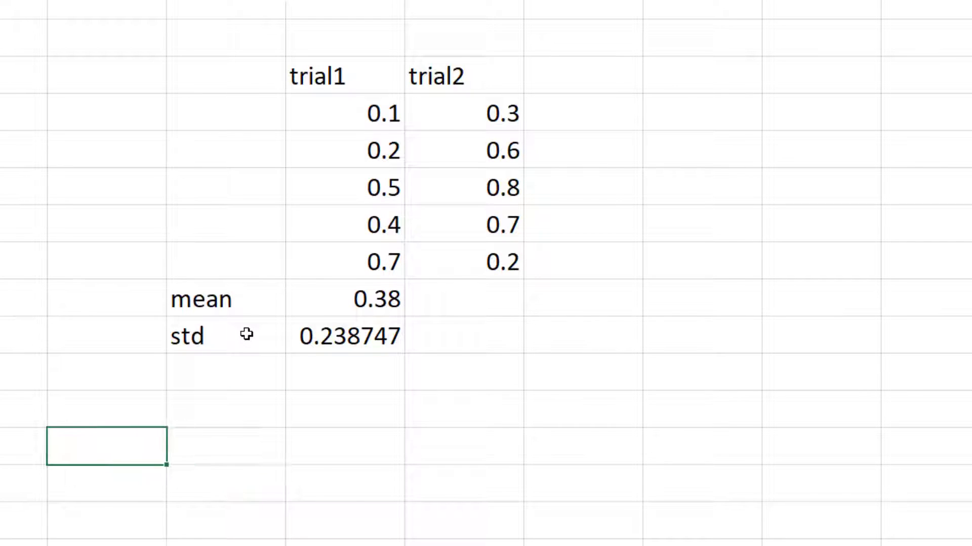
key("Down")
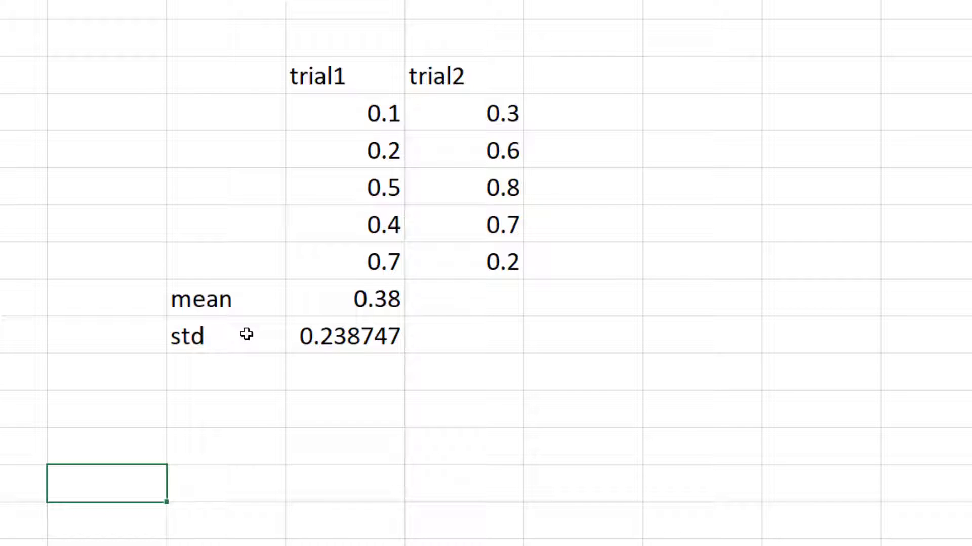
type("t value")
key("Tab")
Calculate the two-tailed t value in D14 with =T.INV.2T(1-0.95,5-1)
type("=")
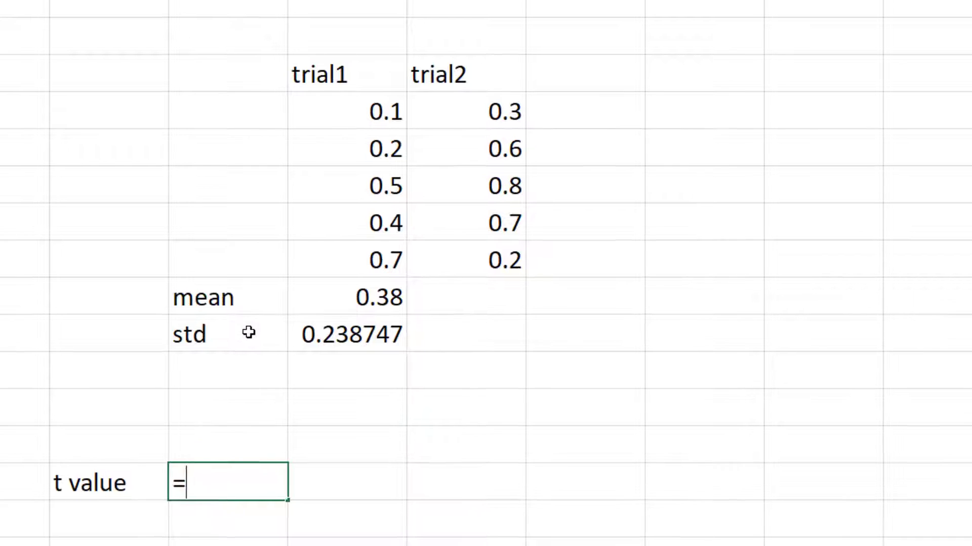
type("T.")
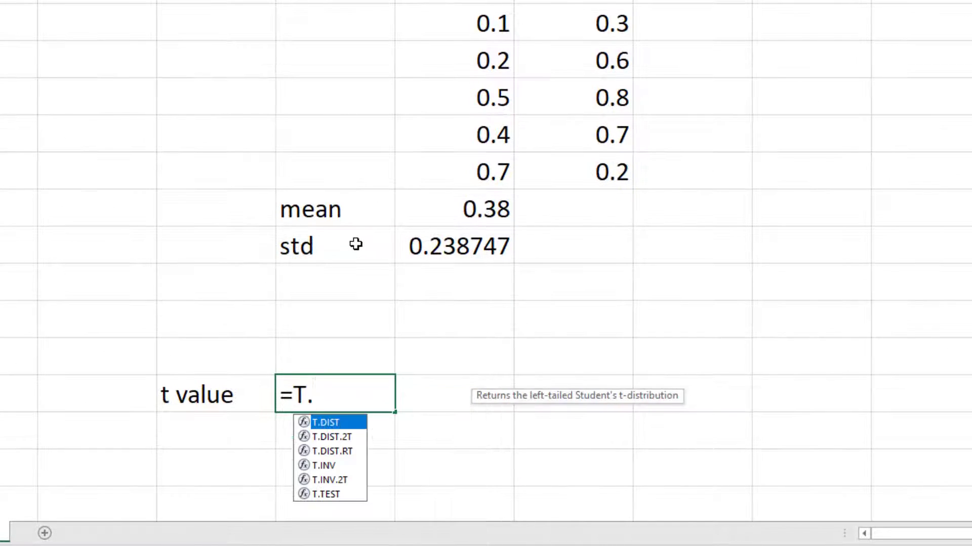
type("inv.")
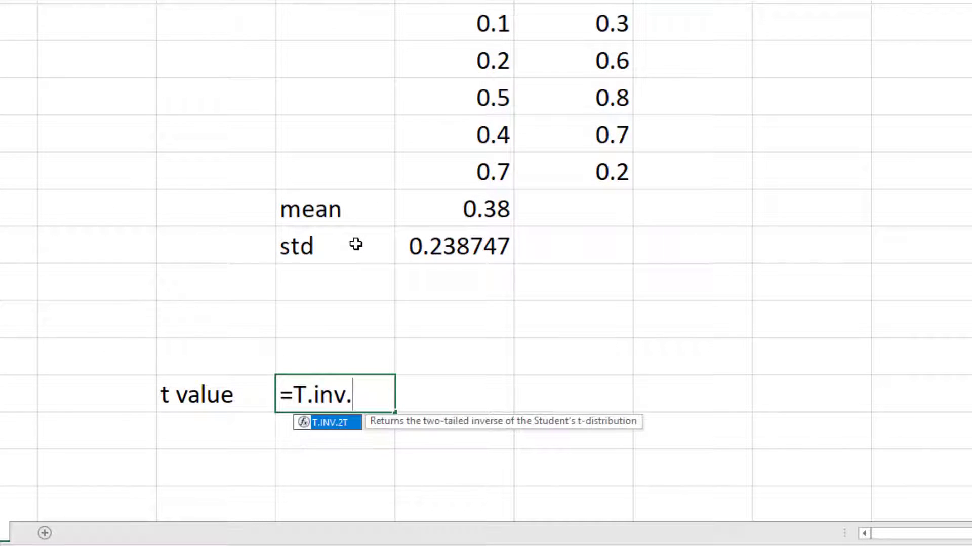
key("Tab")
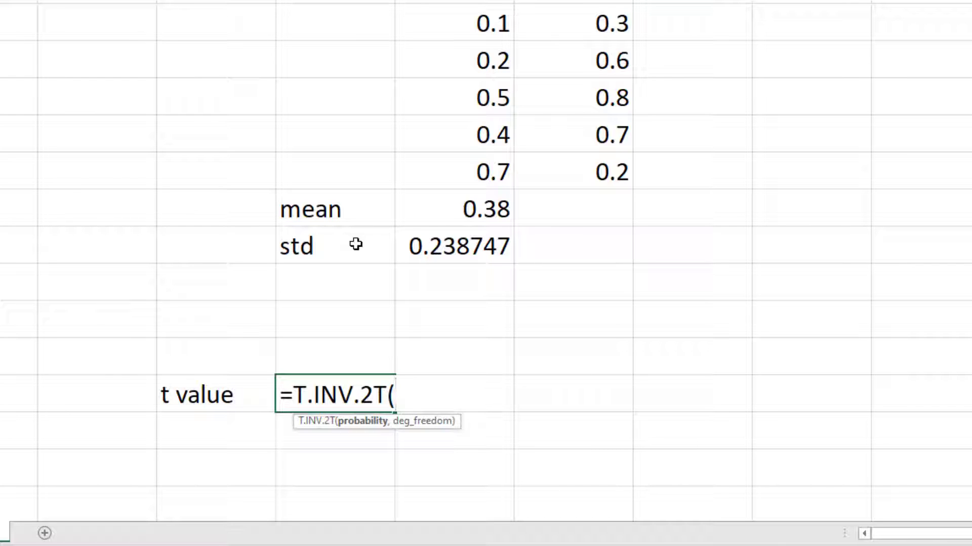
type("1-0.95")
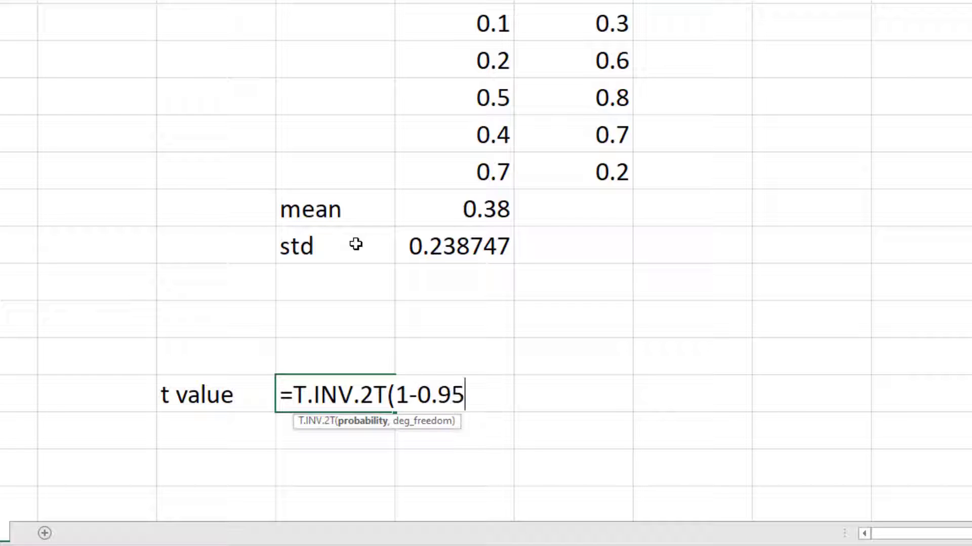
type(",")
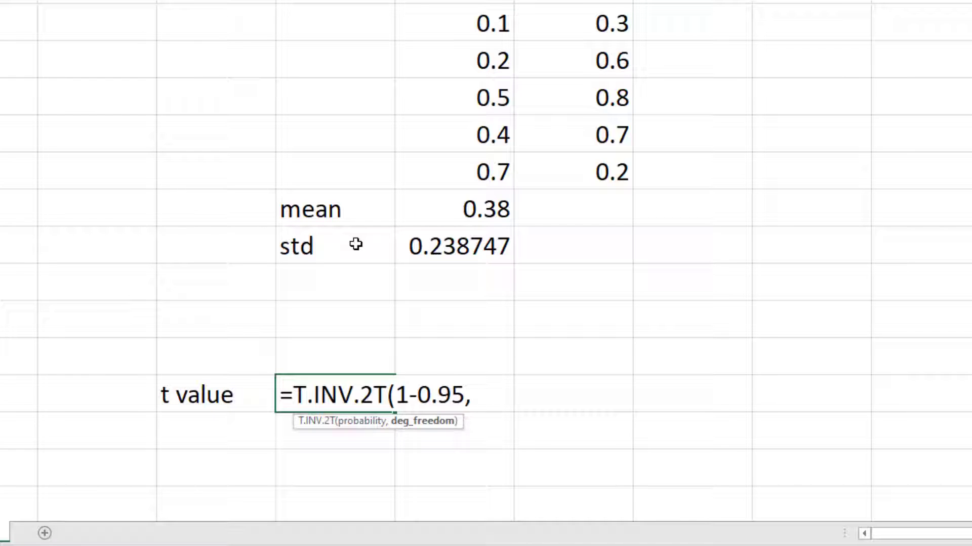
type("5-1)")
key("Return")
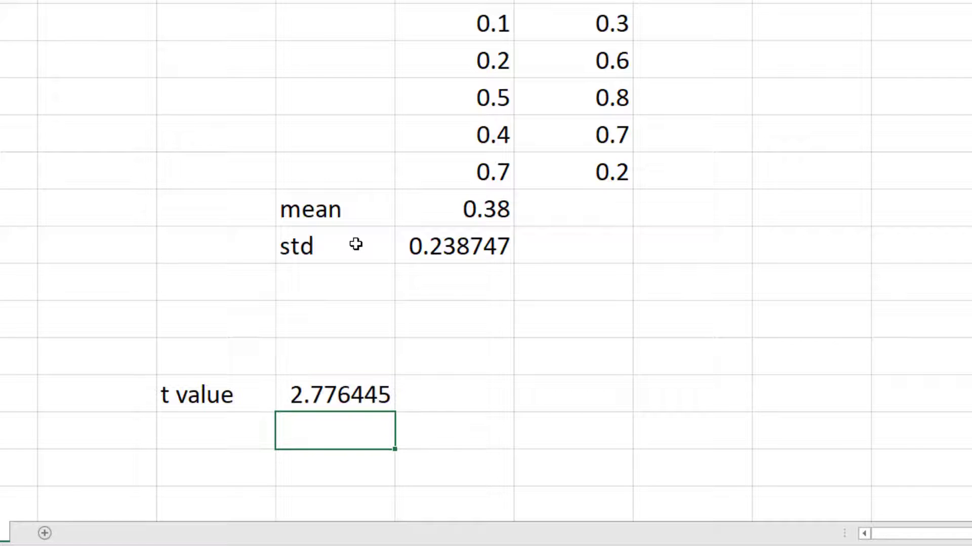
Enter the label "uncertainty" in cell D11, directly below "std"
left_click(338, 394)
left_click(340, 292)
type("unc")
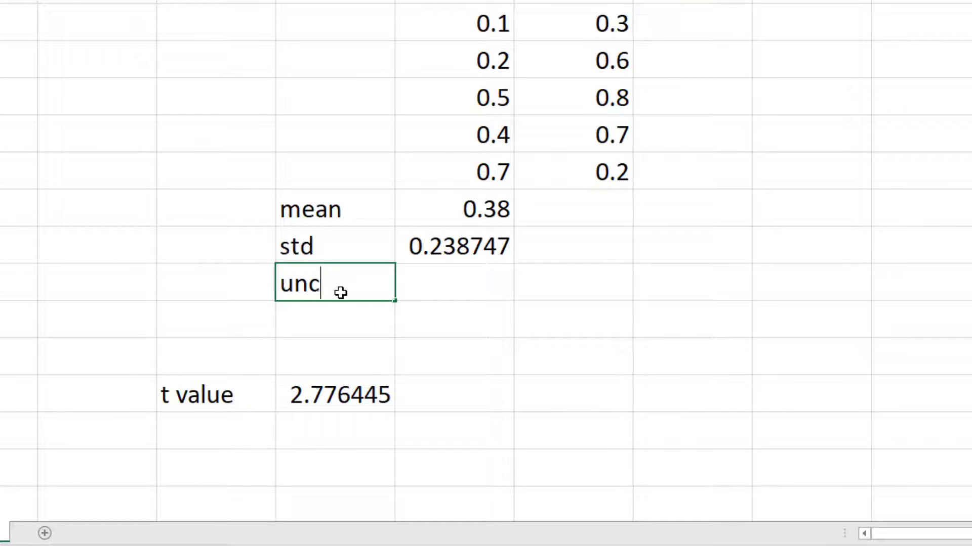
type("ertaint")
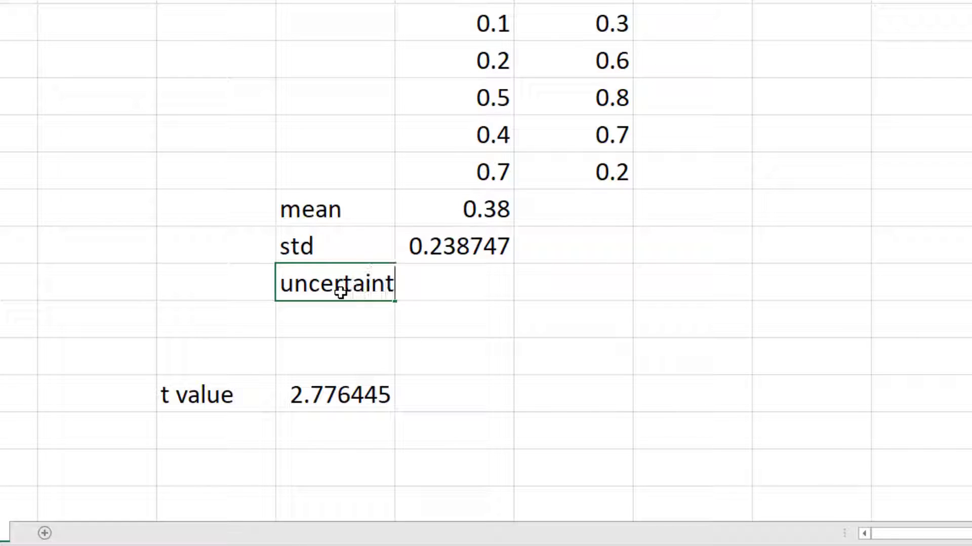
type("y")
key("Tab")
Calculate trial1's uncertainty in E11 with =$D$14*E10/SQRT(5), keeping the t value reference absolute
type("=")
key("Down")
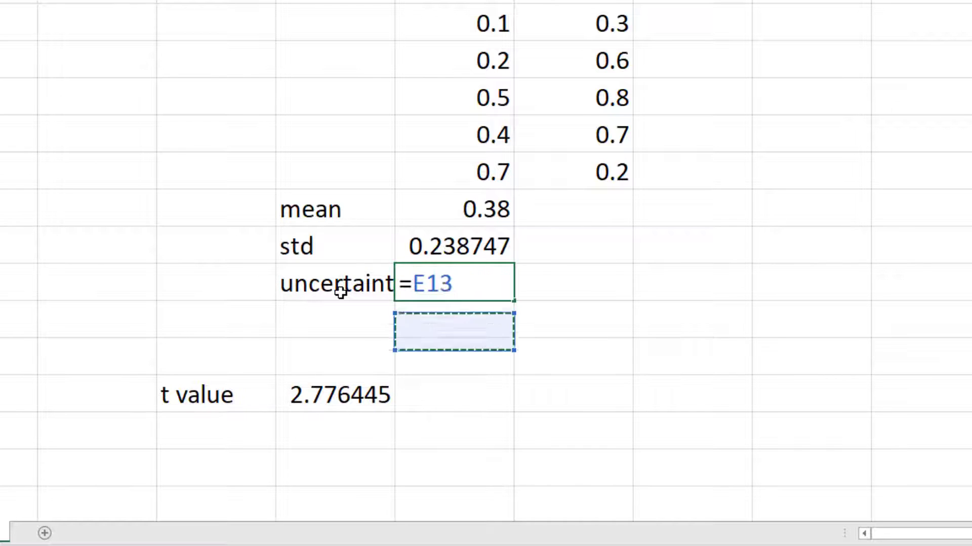
key("Down")
key("Left")
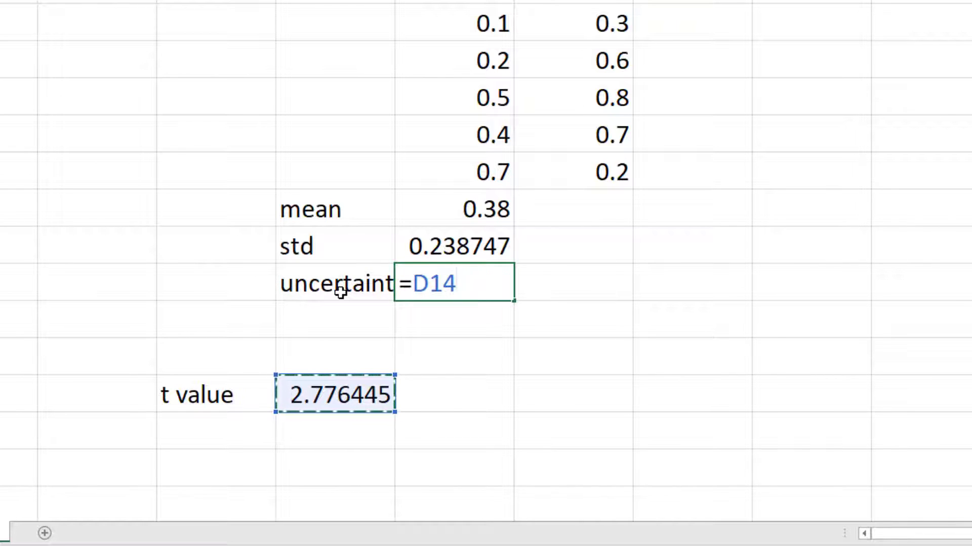
key("F4")
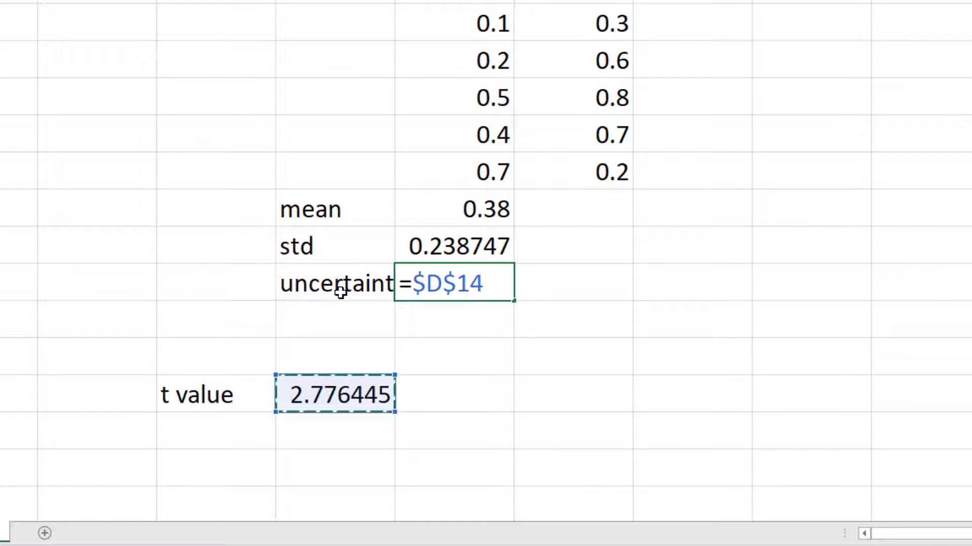
type("*")
key("Up")
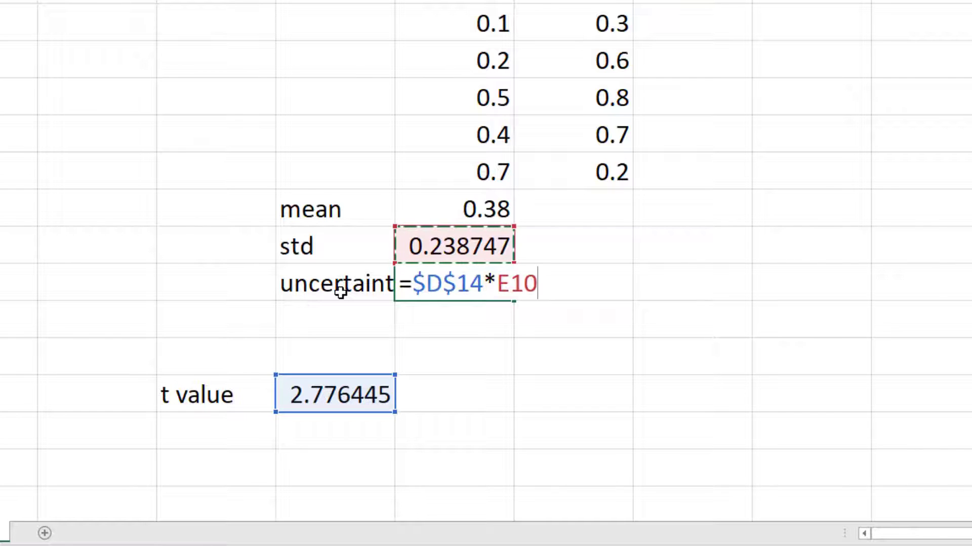
type("/sqrt(")
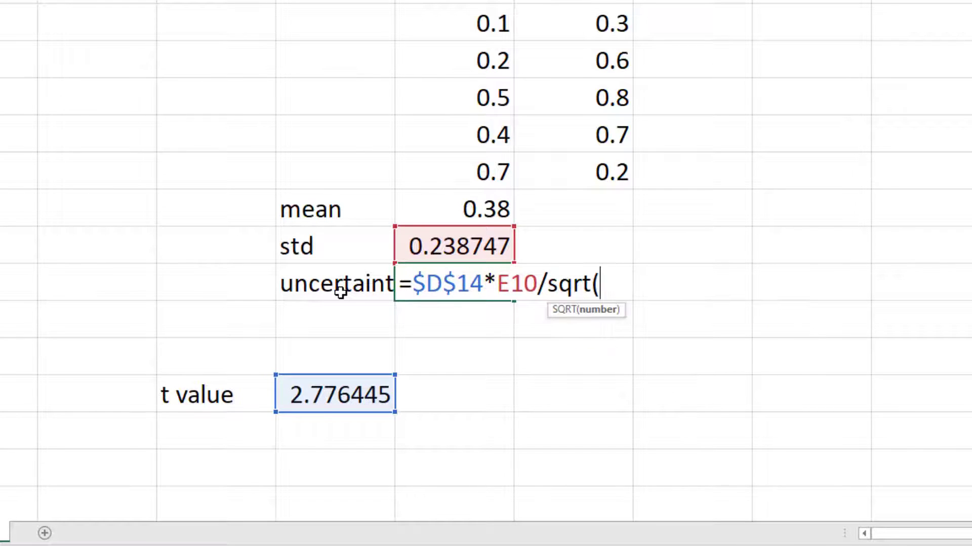
type("5)")
key("Return")
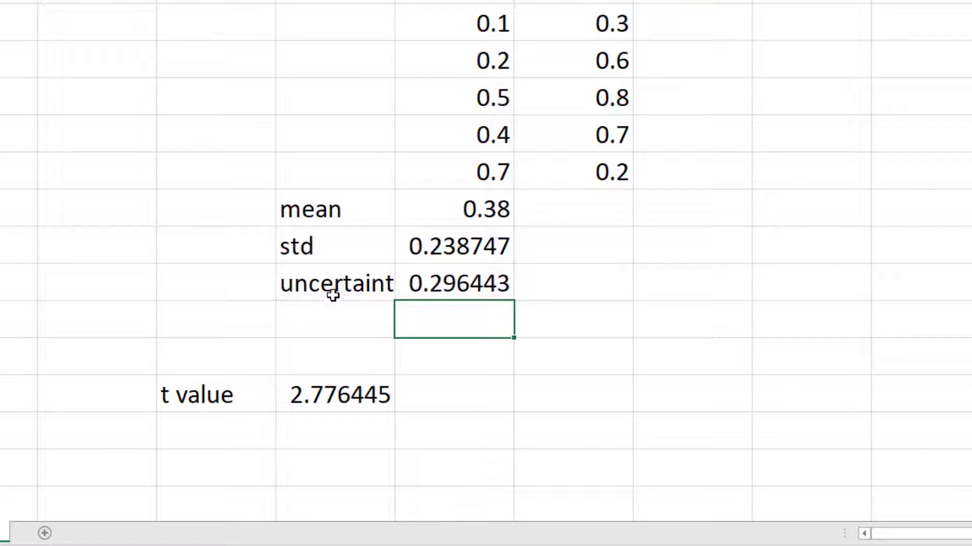
Move the t value label and its result down one row, and enter the label "95% confidence interval" in C12
left_click_drag(250, 390, 314, 443)
left_click(221, 323)
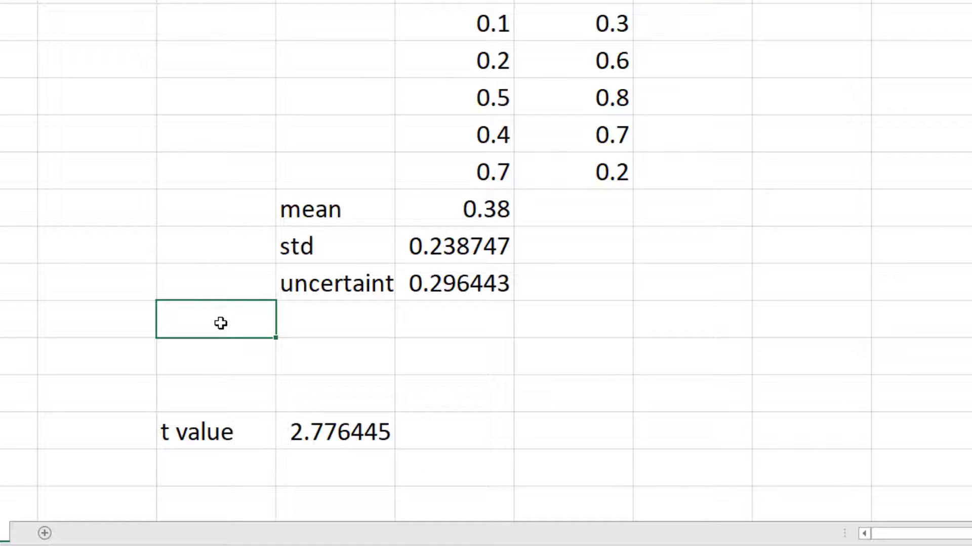
type("95% conf")
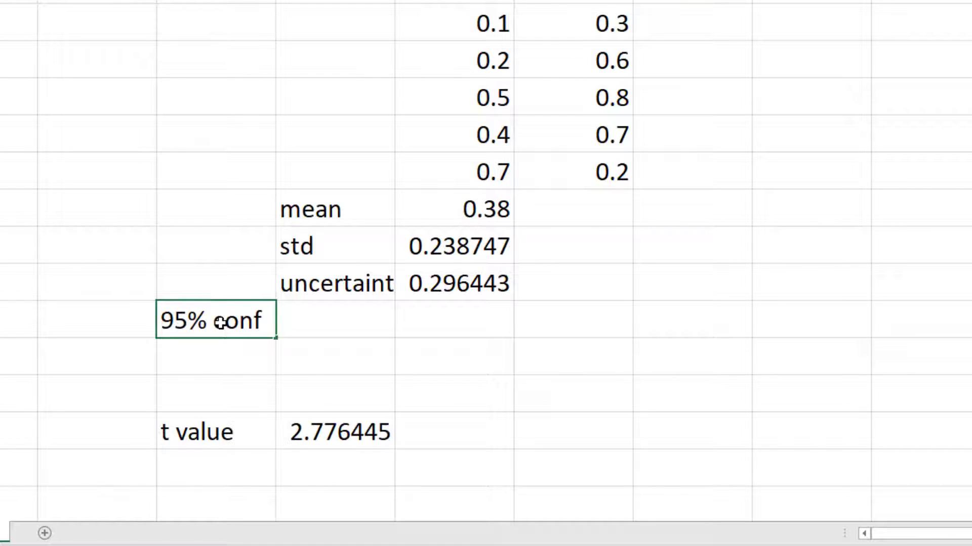
type("indence")
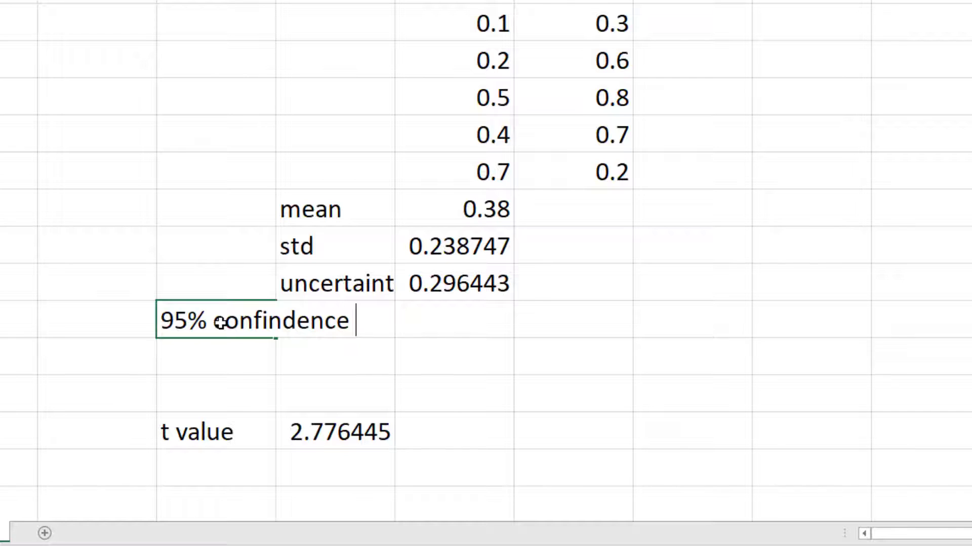
key("BackSpace")
key("BackSpace")
key("BackSpace")
key("BackSpace")
key("BackSpace")
type("dence i")
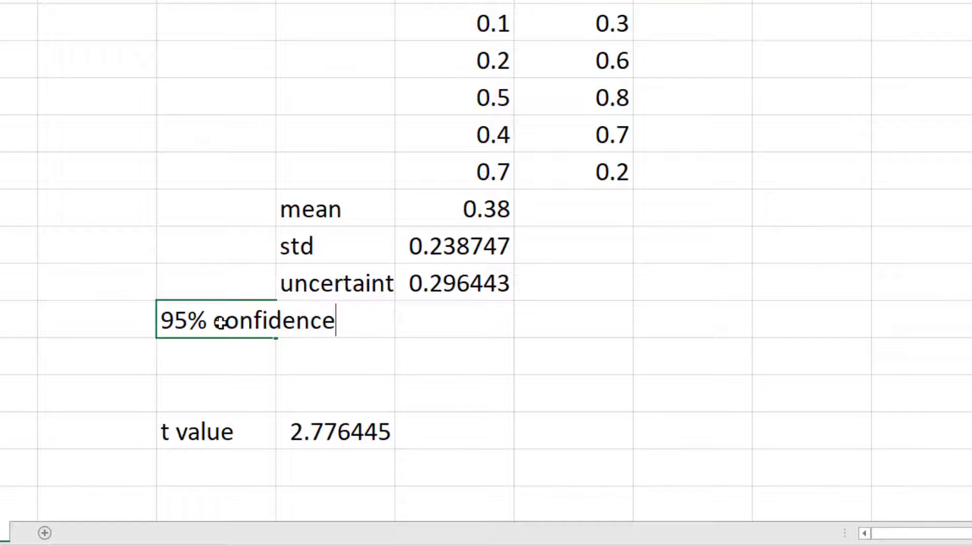
type("nteravl")
key("BackSpace")
key("BackSpace")
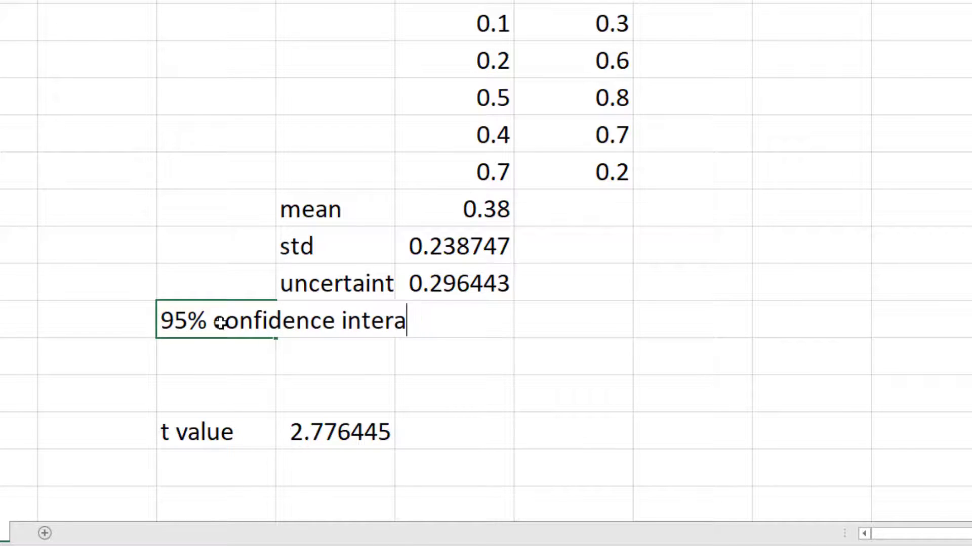
type("val")
key("Tab")
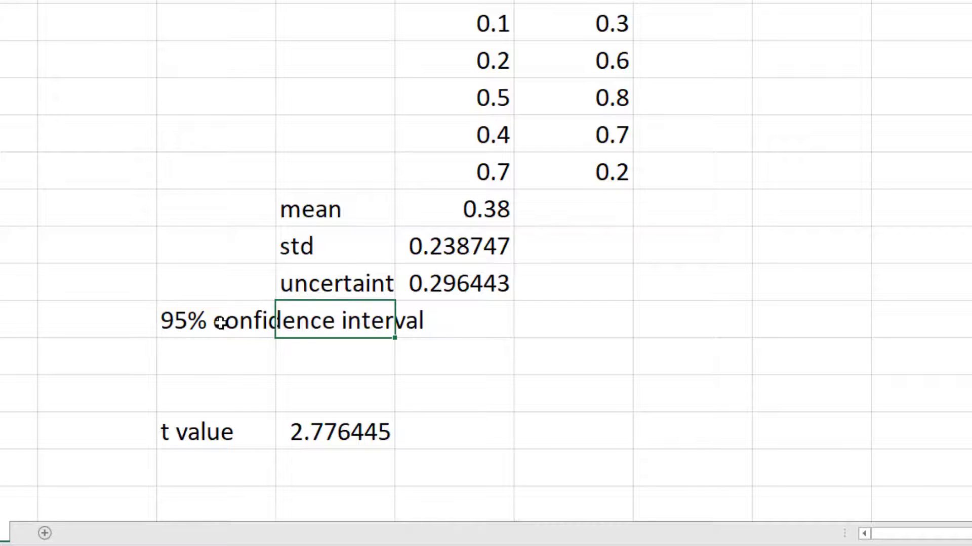
Enter the confidence interval labels "low" in D12 and "high" in D13
type("low")
key("Return")
type("hig")
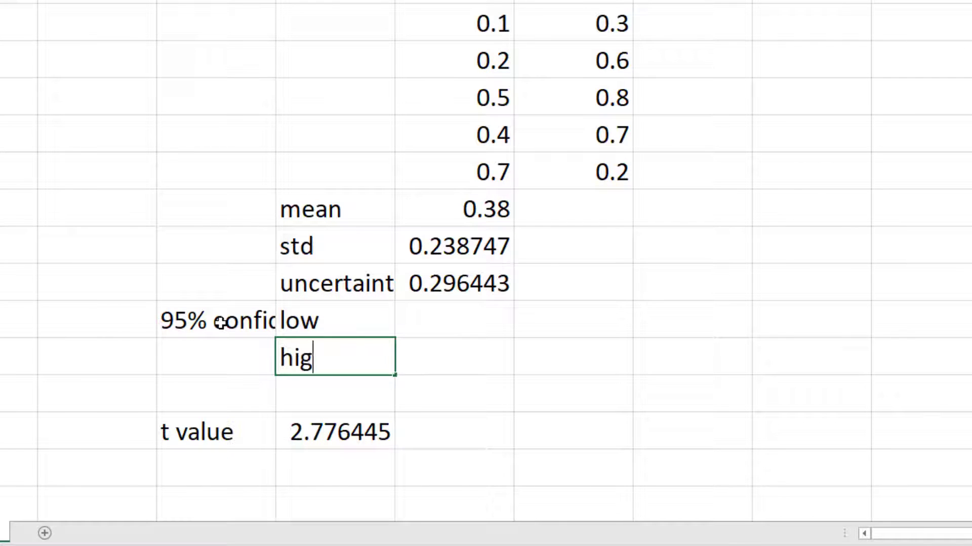
type("h")
Calculate trial1's lower confidence limit in E12 as mean minus uncertainty with =E9-E11
key("Up")
key("Right")
type("=")
key("Up")
key("Up")
key("Up")
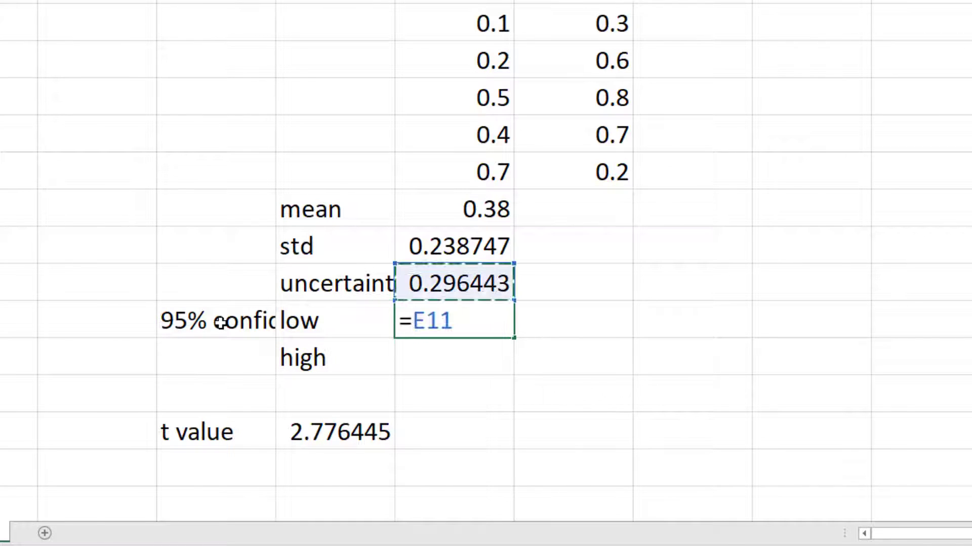
type("-")
key("Down")
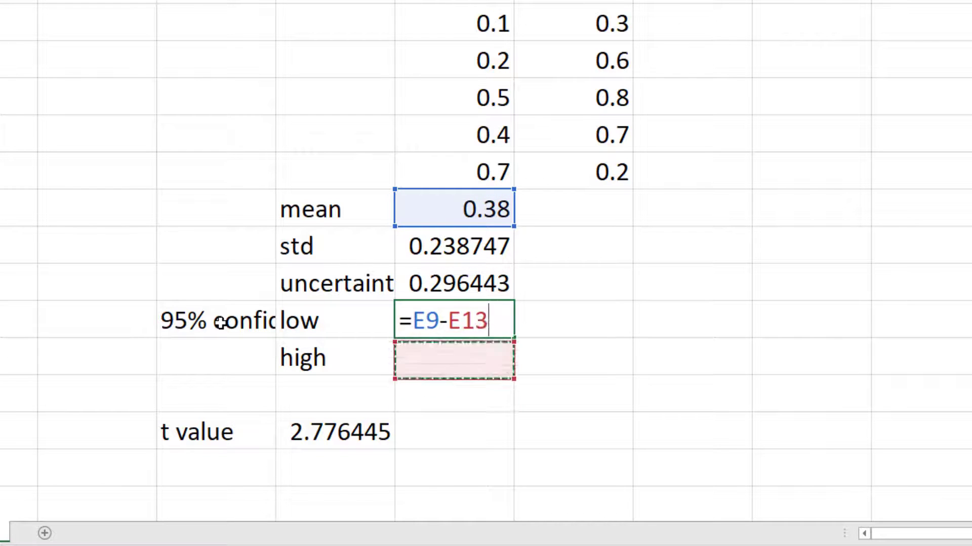
key("Up")
key("Up")
key("Return")
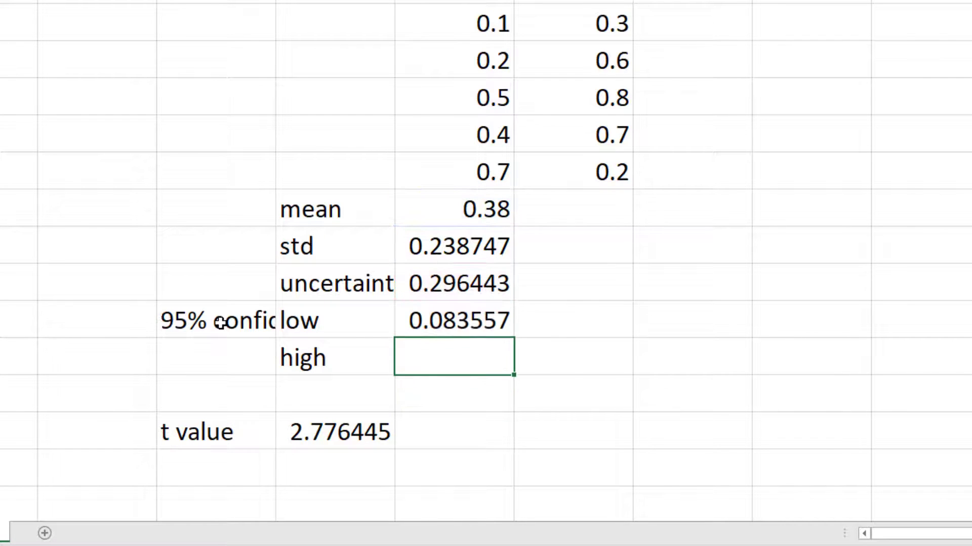
Calculate trial1's upper confidence limit in E13 as mean plus uncertainty with =E9+E11
type("=")
key("Up")
key("Up")
key("Up")
type("+")
key("Down")
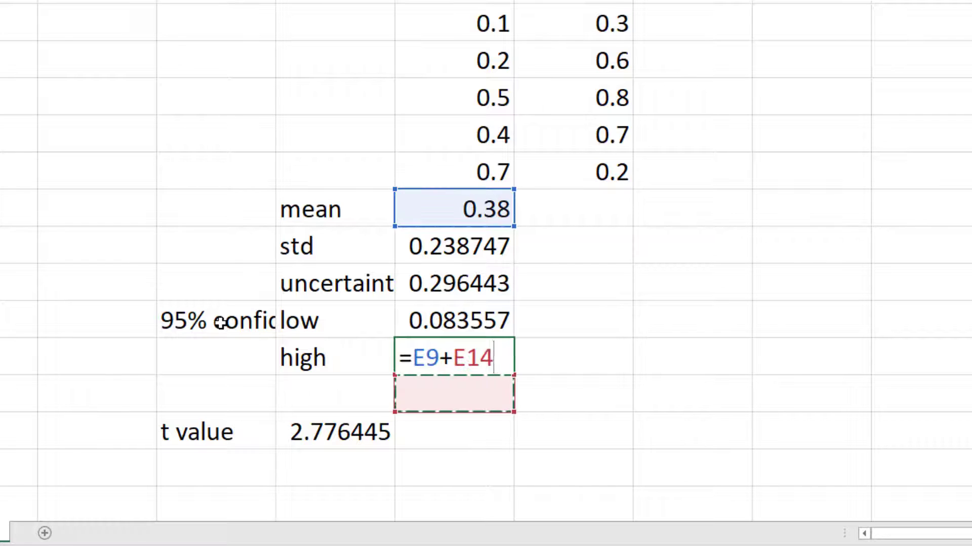
key("Up")
key("Up")
key("Up")
key("Return")
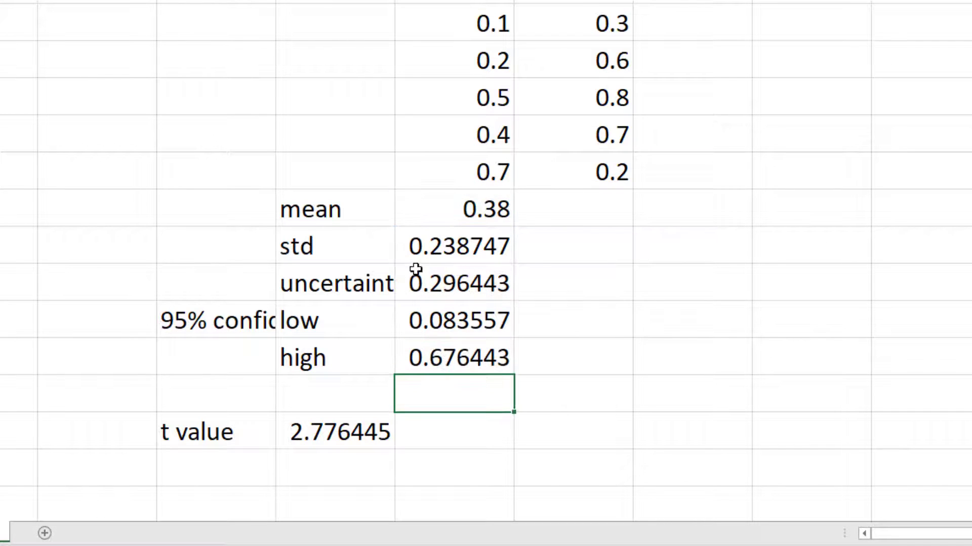
Fill trial1's statistics formulas in E9:E13 across into trial2's column, F9:F13
left_click_drag(447, 202, 444, 358)
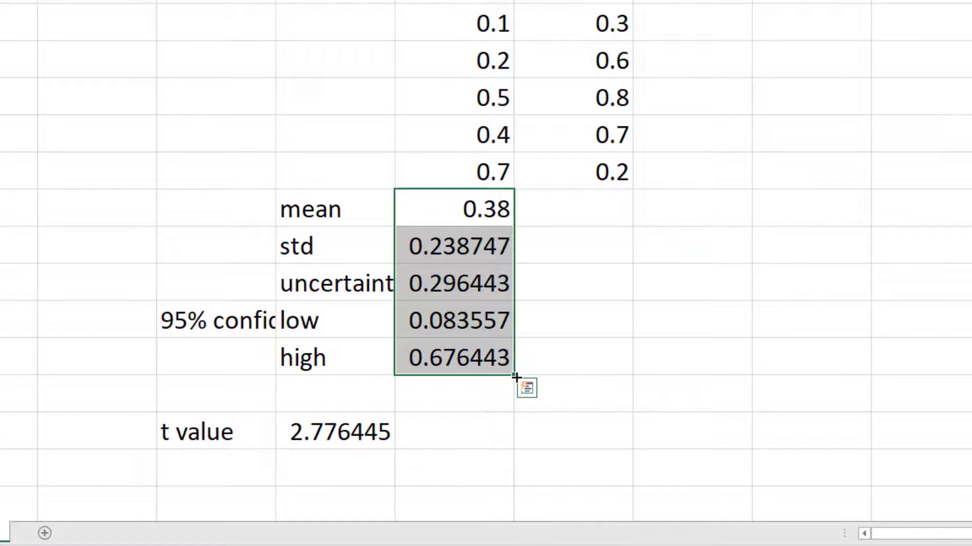
left_click_drag(515, 377, 628, 370)
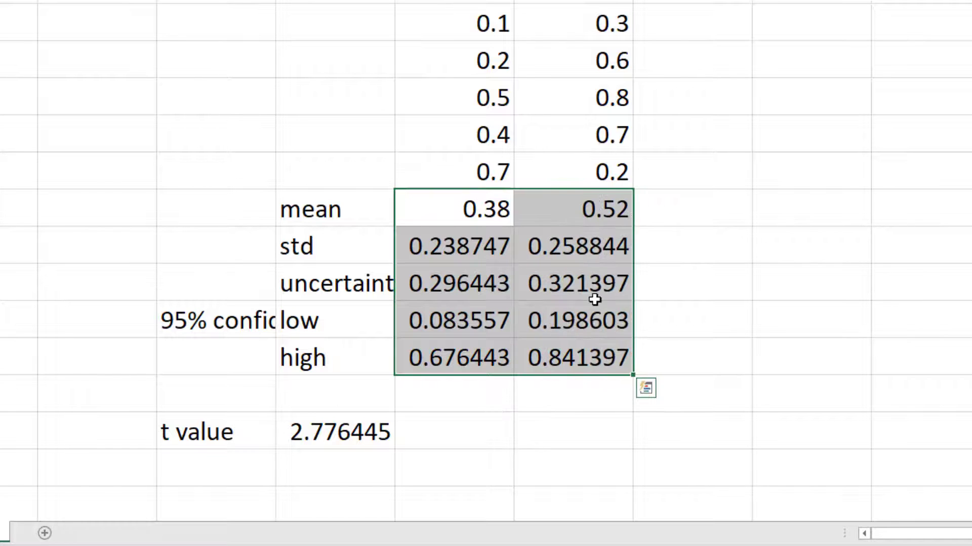
left_click(595, 253)
left_click(498, 209)
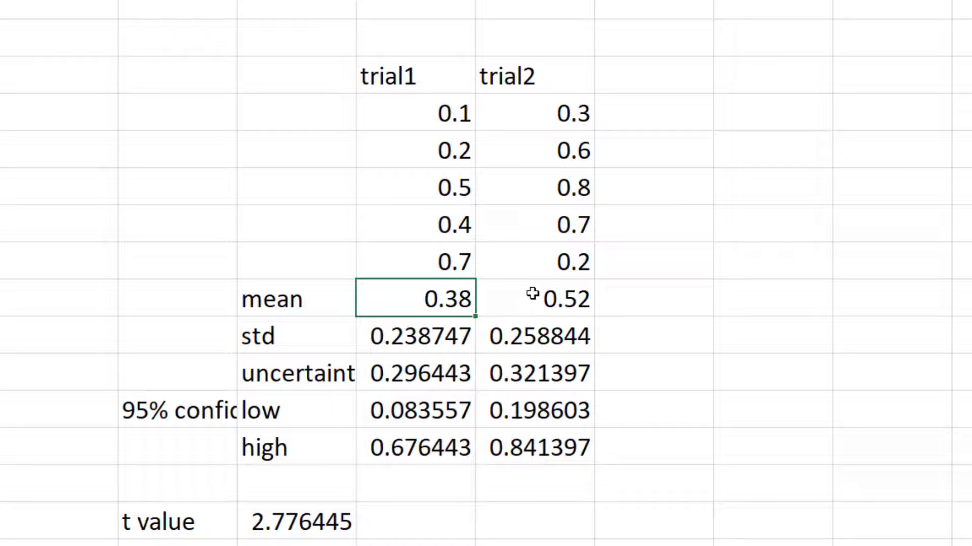
left_click(506, 298)
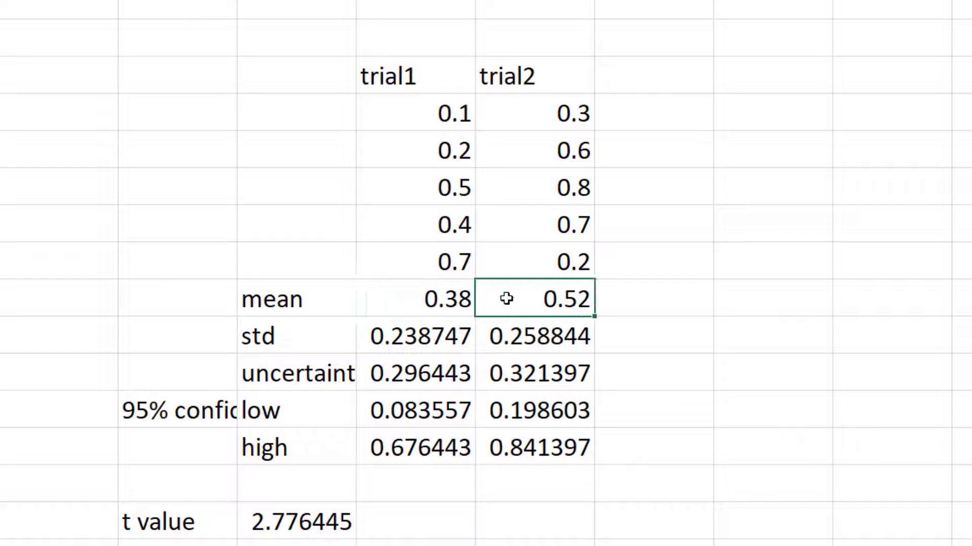
left_click(431, 337)
left_click(436, 107)
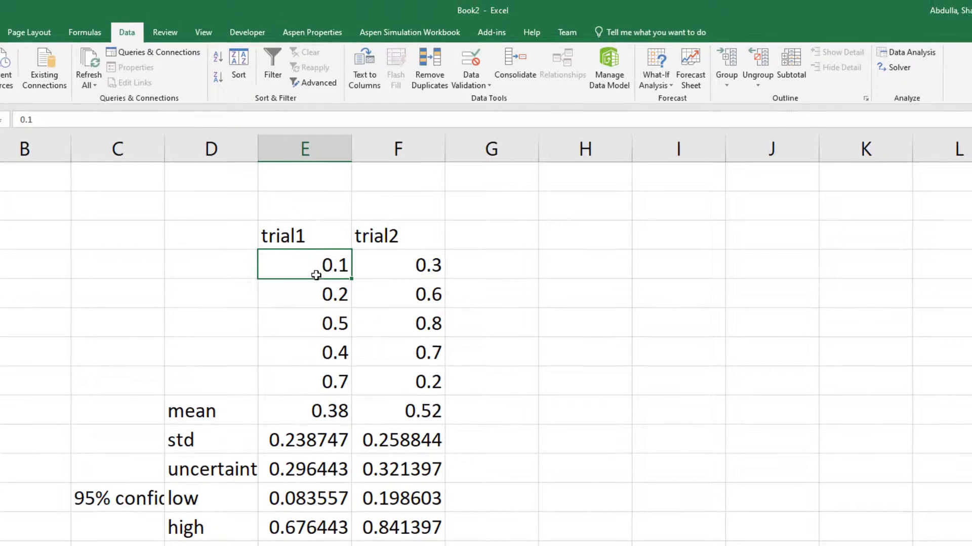
left_click(469, 264)
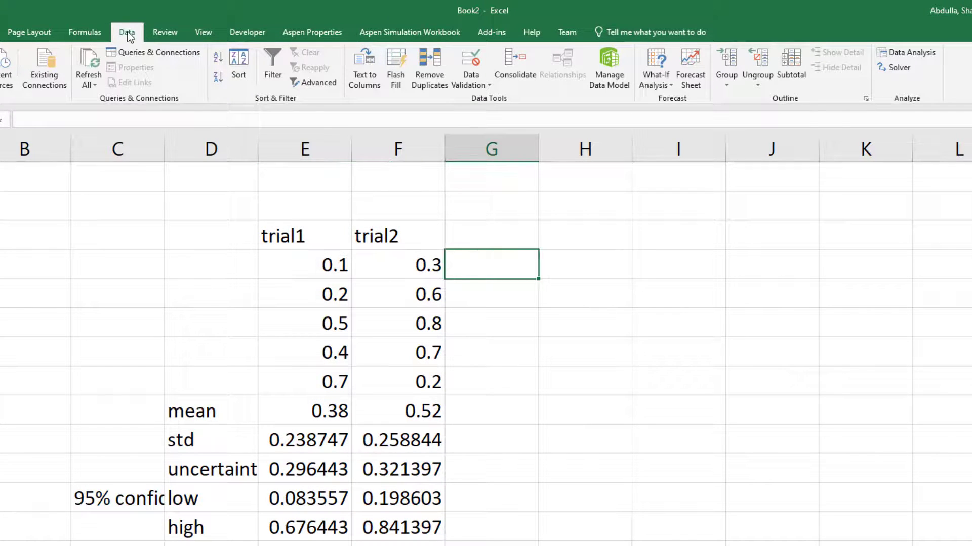
left_click(913, 51)
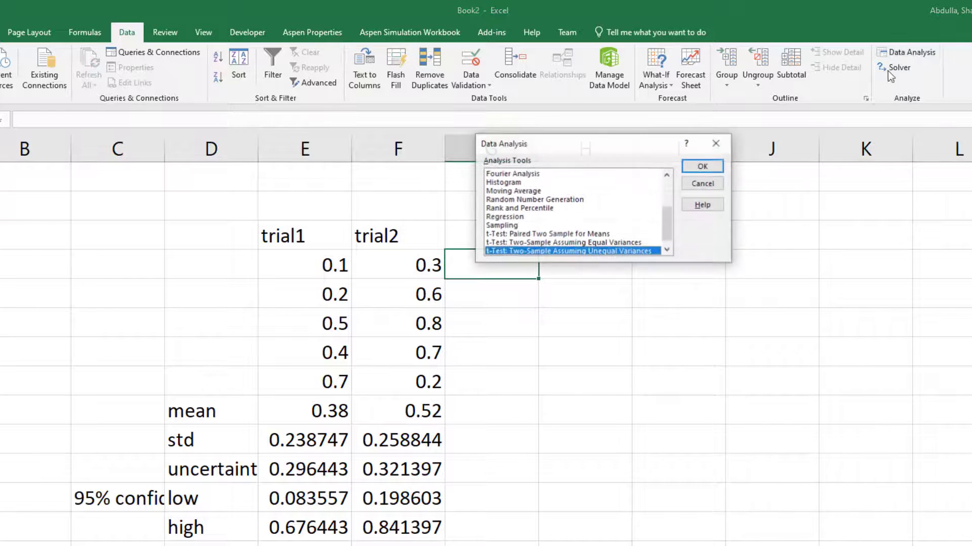
left_click_drag(573, 142, 613, 146)
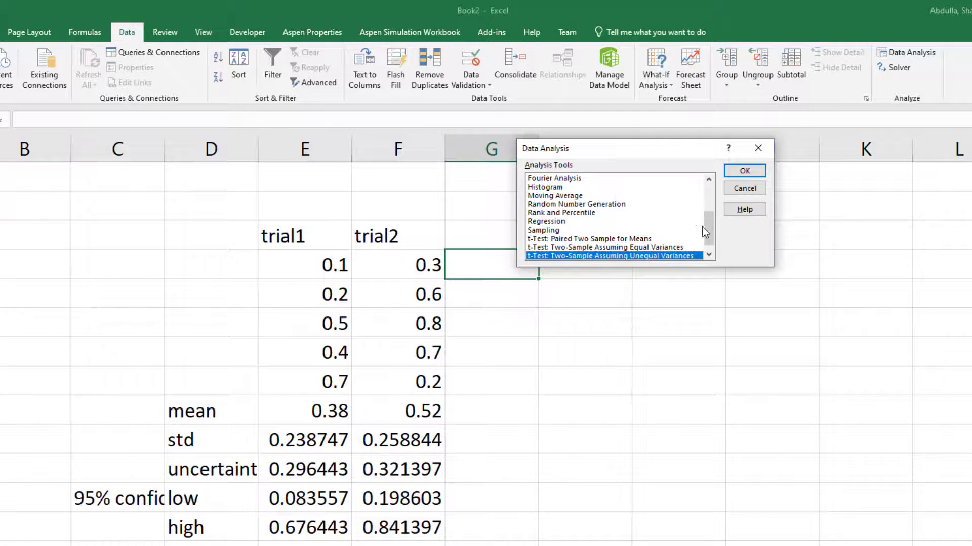
left_click(756, 148)
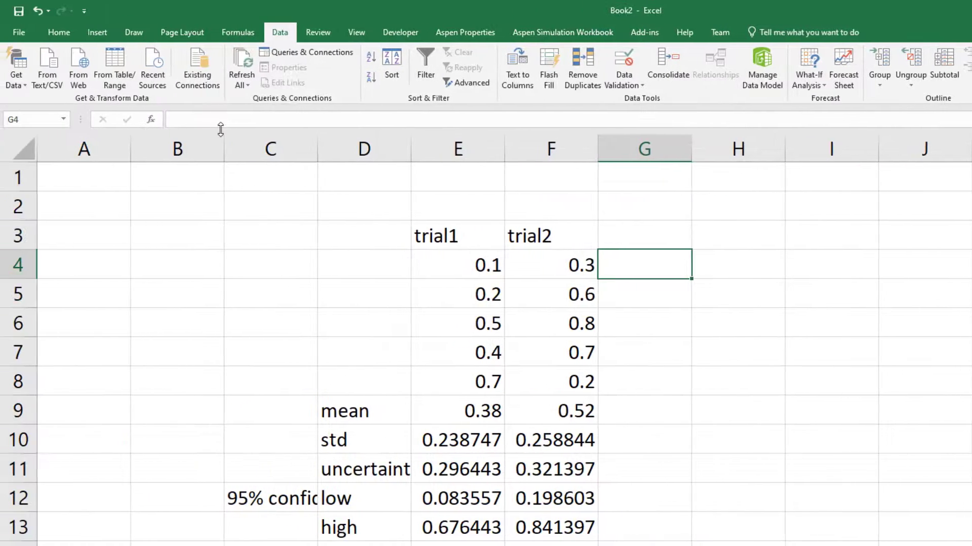
Make sure the Analysis ToolPak is enabled among the available Excel add-ins in the program options
left_click(20, 31)
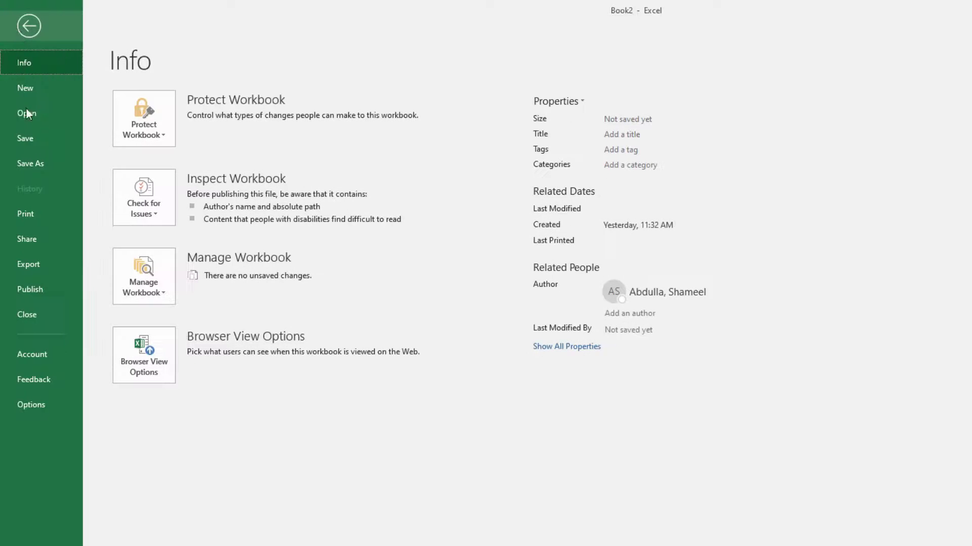
left_click(23, 405)
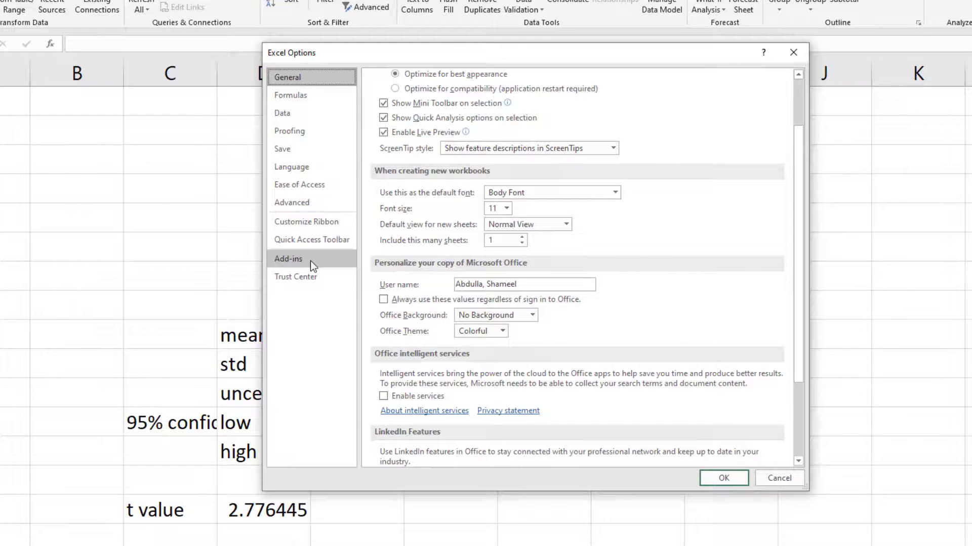
left_click(310, 260)
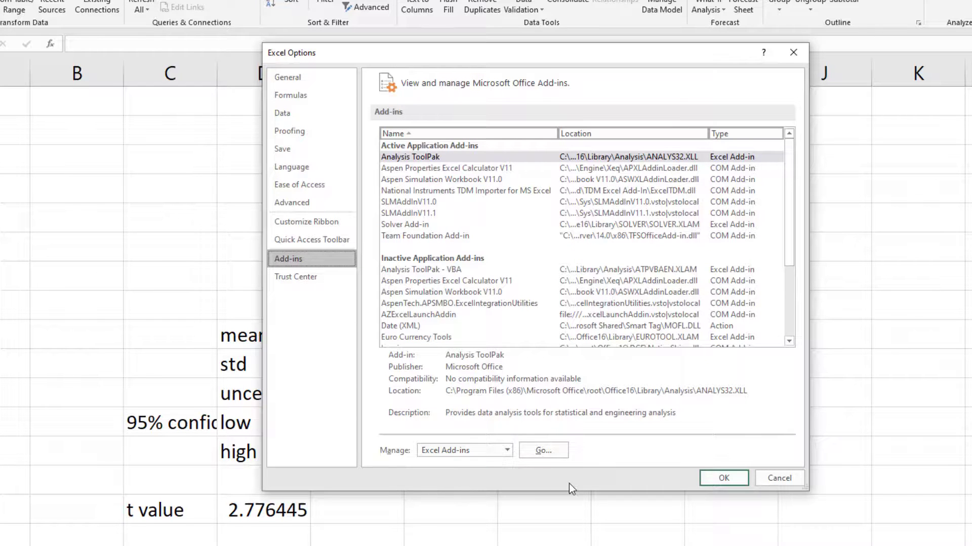
left_click(542, 451)
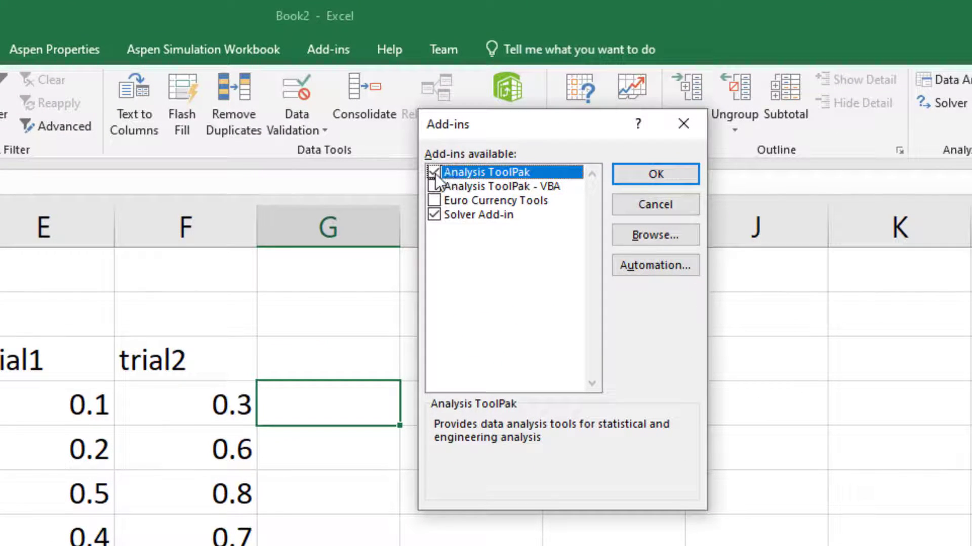
left_click(644, 173)
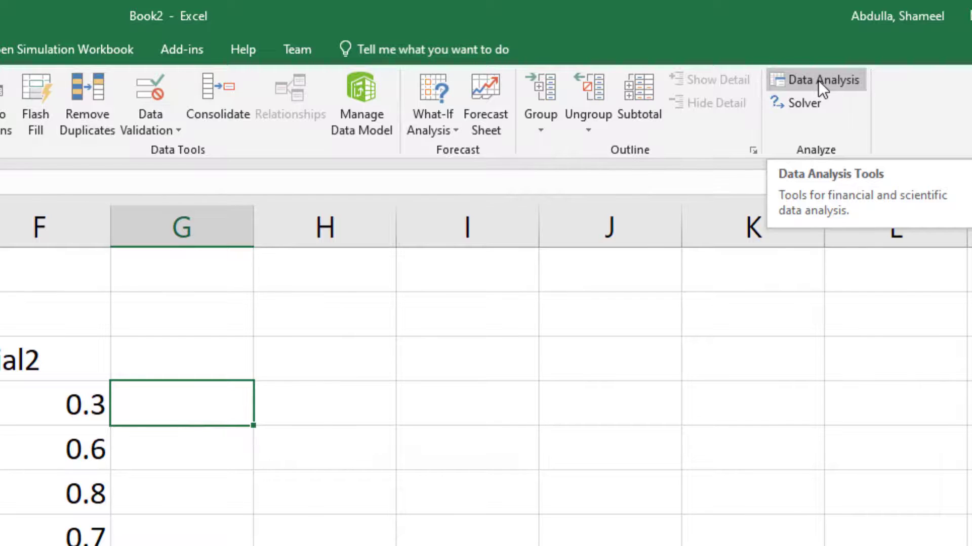
Run a two-sample t-test assuming unequal variances on E4:E8 and F4:F8, without labels, with alpha 0.05 and output on a new worksheet
left_click(817, 80)
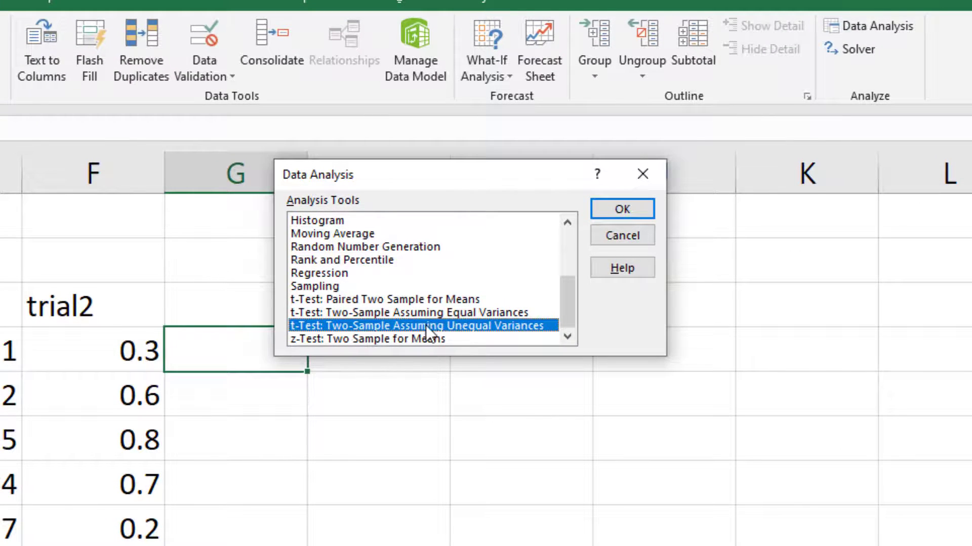
left_click(639, 207)
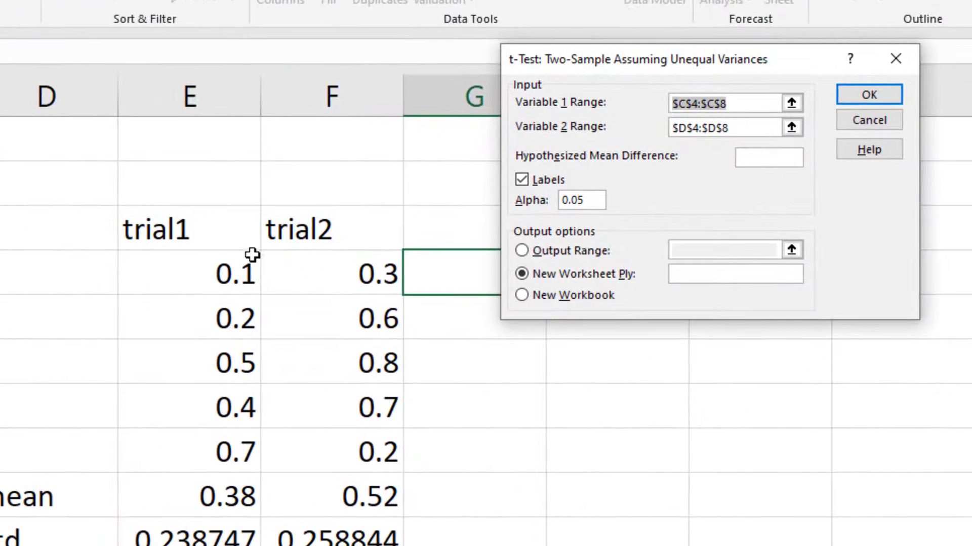
left_click_drag(217, 268, 215, 444)
left_click_drag(729, 128, 657, 130)
key("Delete")
left_click_drag(336, 265, 333, 433)
left_click(520, 178)
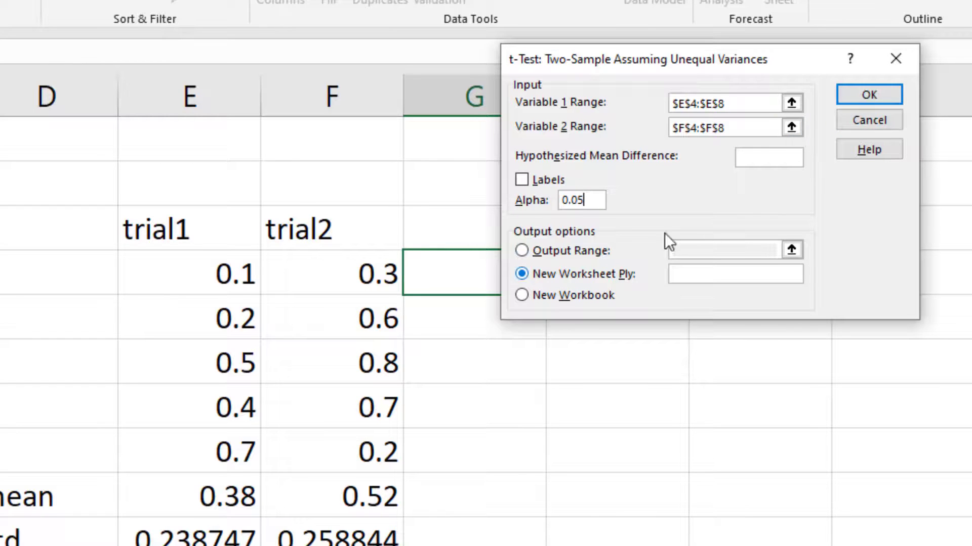
left_click(864, 98)
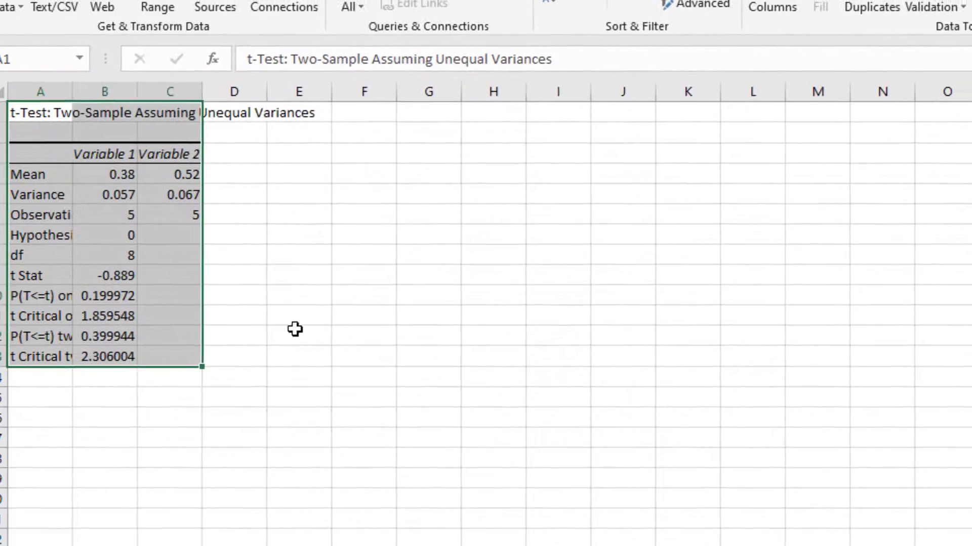
Examine the means and variances in the t-test output, comparing the means with those on the trial data sheet
scroll(178, 279, "up", 5, "ctrl")
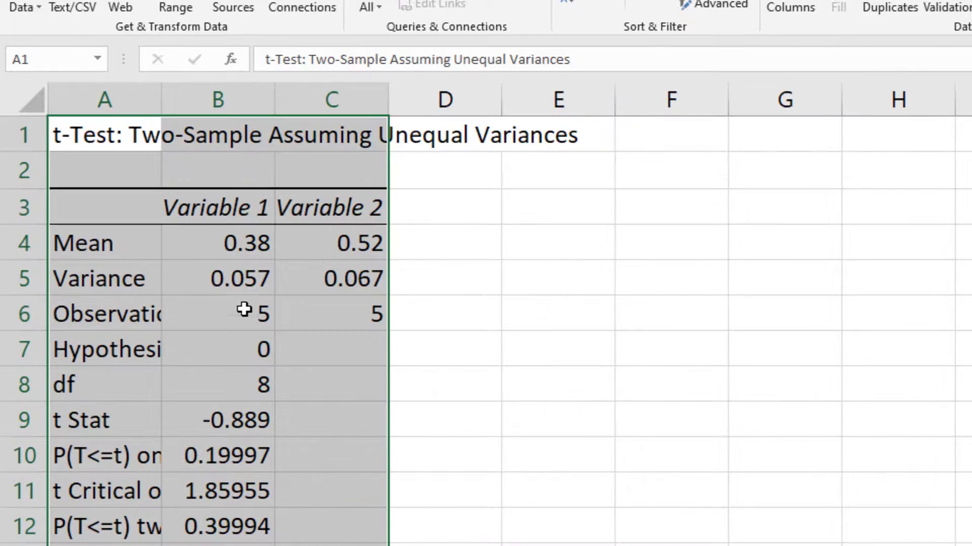
scroll(380, 340, "up", 1, "ctrl")
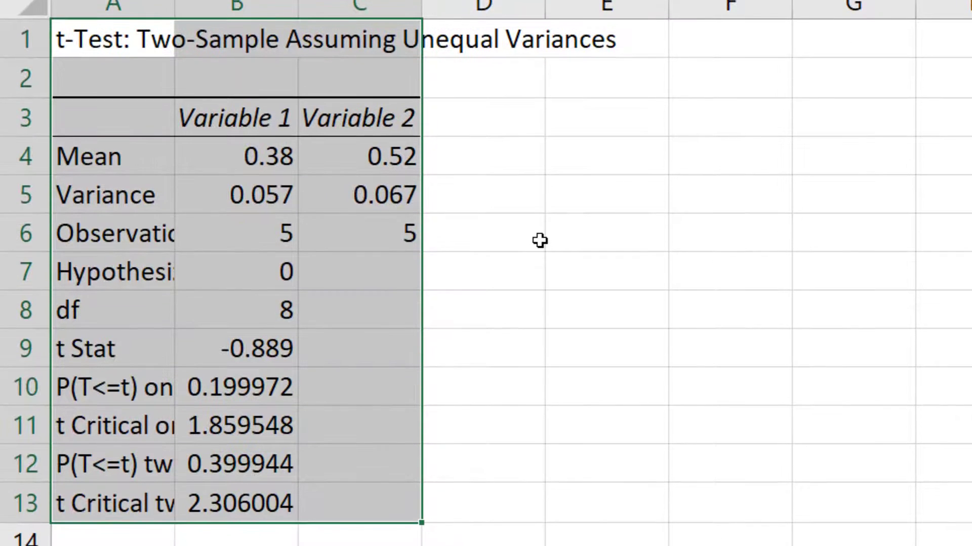
left_click(537, 241)
left_click(254, 161)
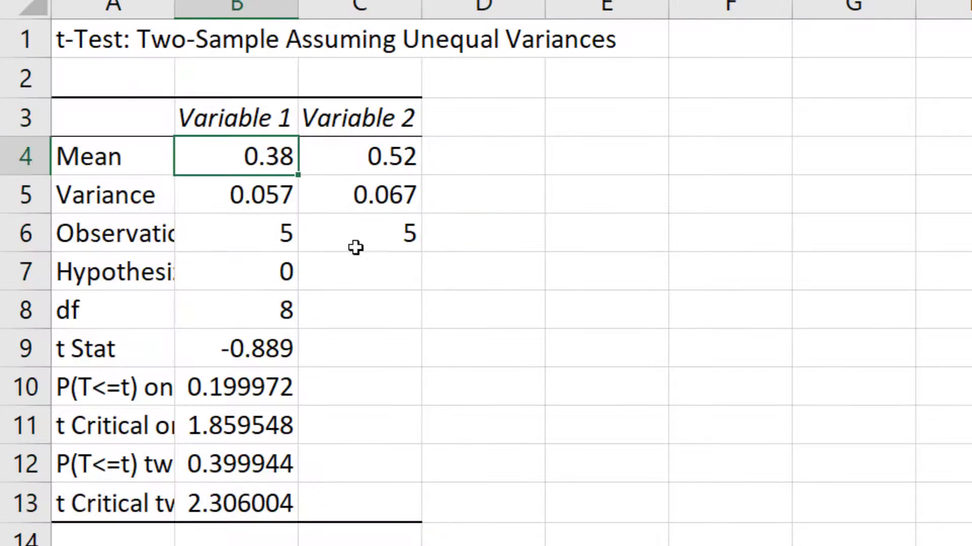
key("ctrl+Page_Down")
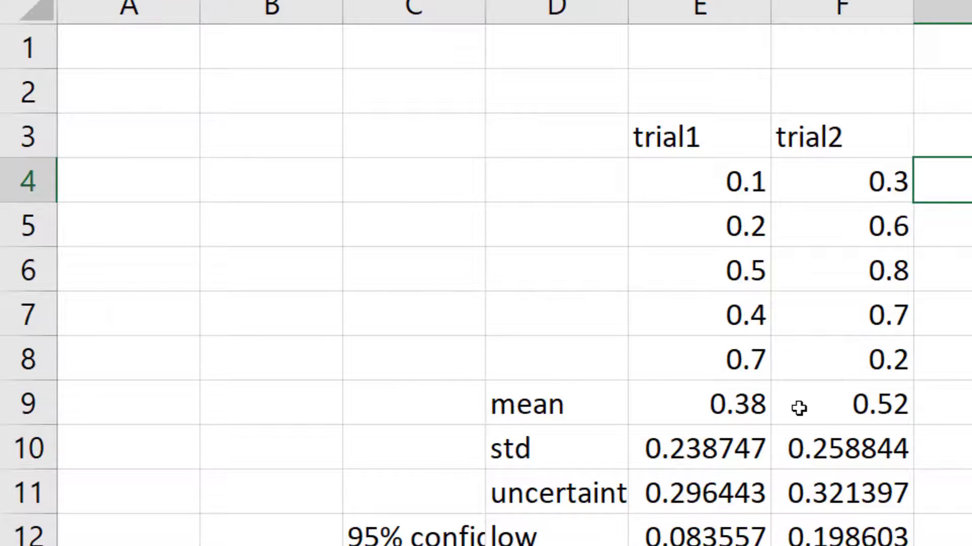
key("ctrl+Page_Up")
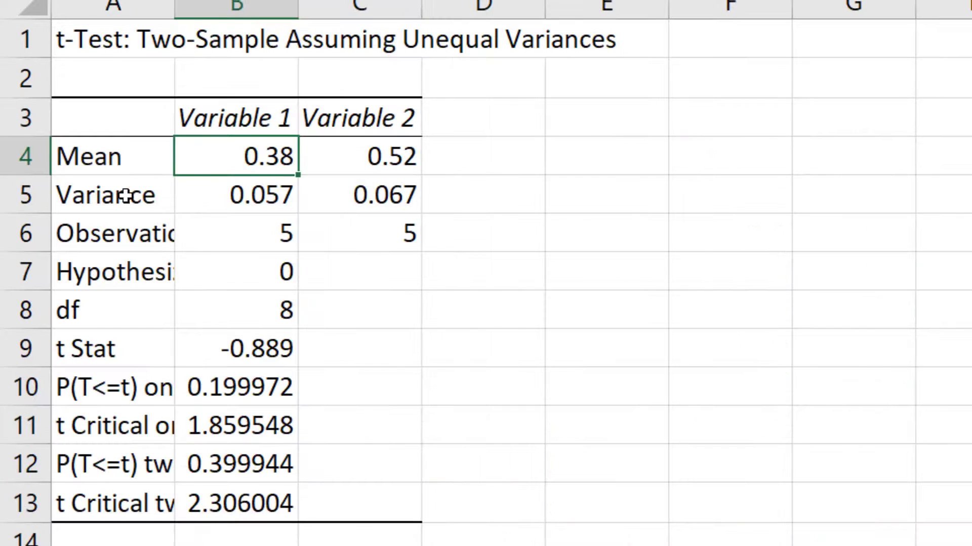
left_click_drag(273, 193, 382, 191)
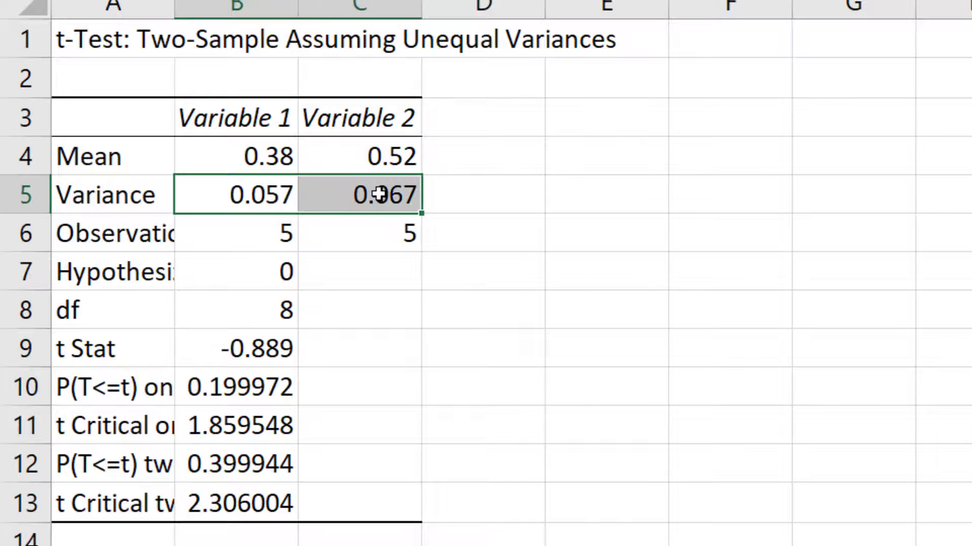
left_click(469, 340)
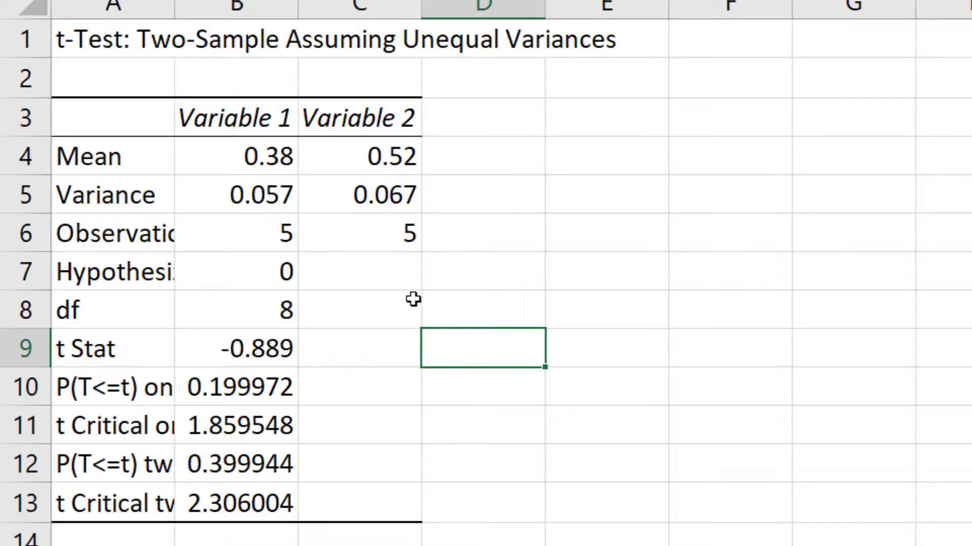
Widen column A to fit the result labels and enter the note "<0.05" in D12 beside the two-tail P value
left_click_drag(174, 7, 258, 7)
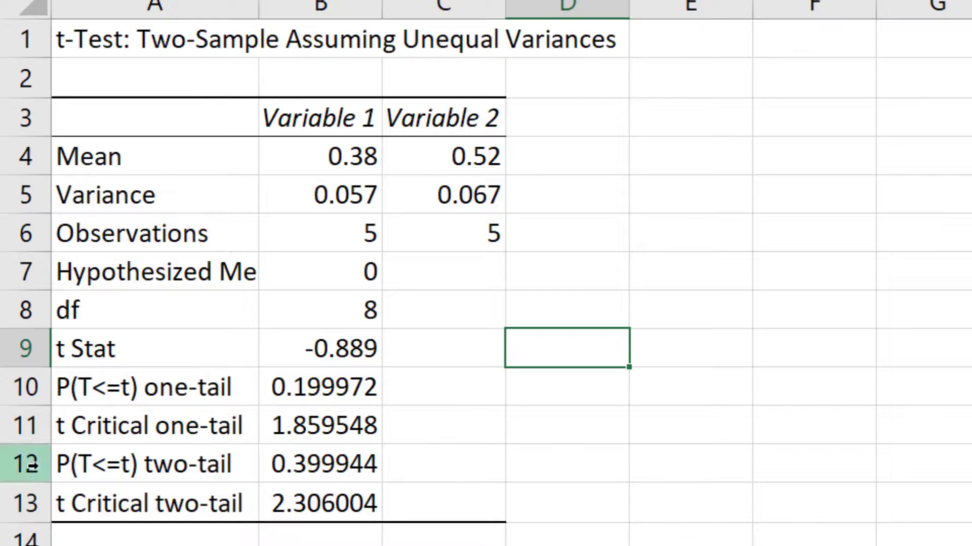
left_click(326, 466)
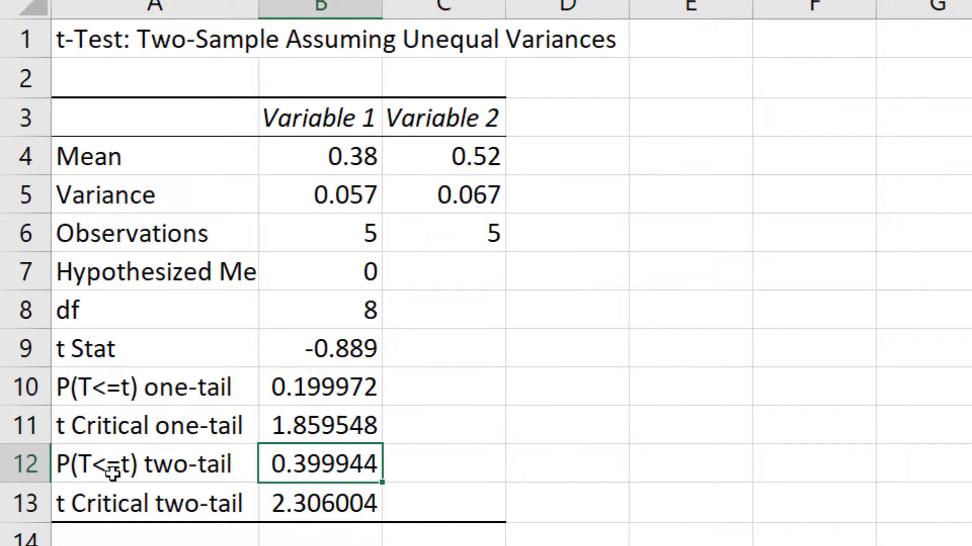
left_click(547, 458)
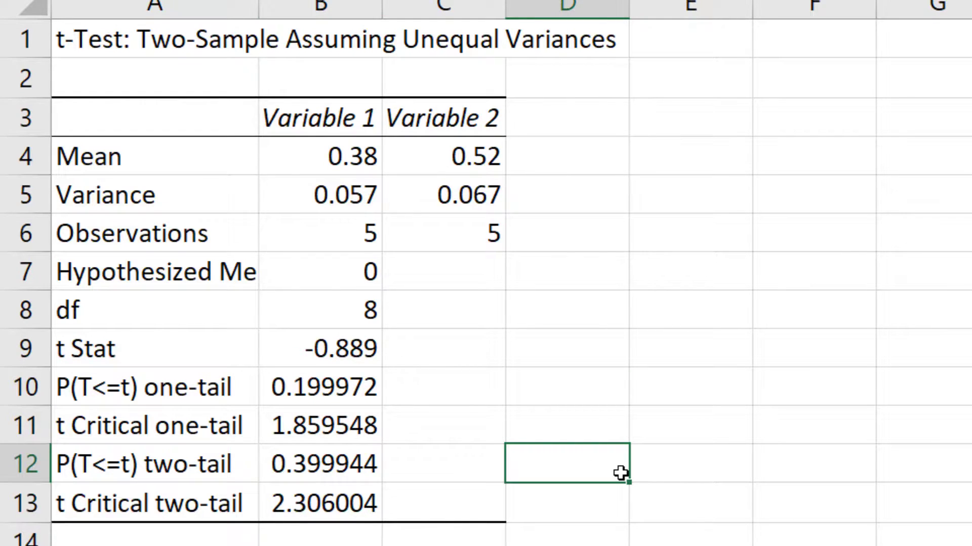
type("<0.05")
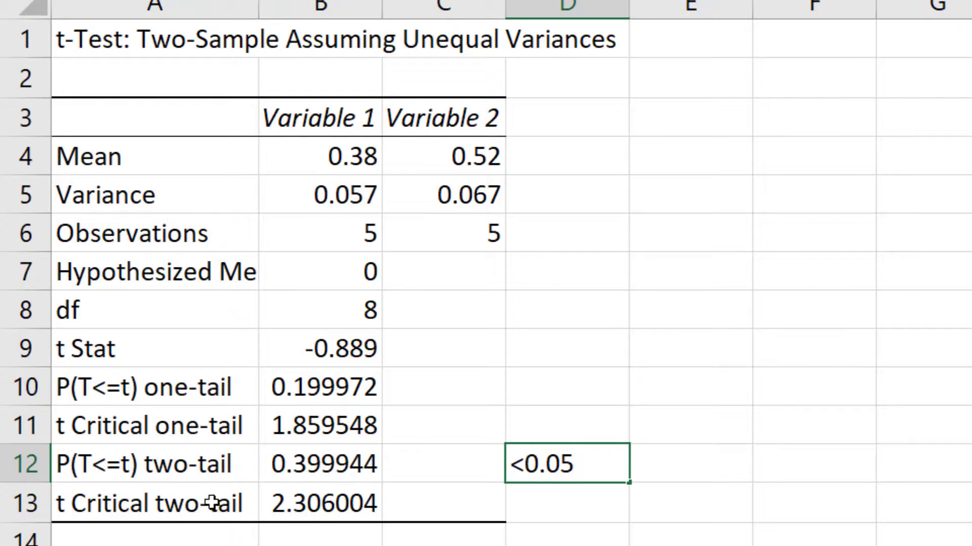
Compare the t Stat in B9 with the two-tail t Critical value in B13, checking the hypothesized mean difference in B7
left_click(79, 350)
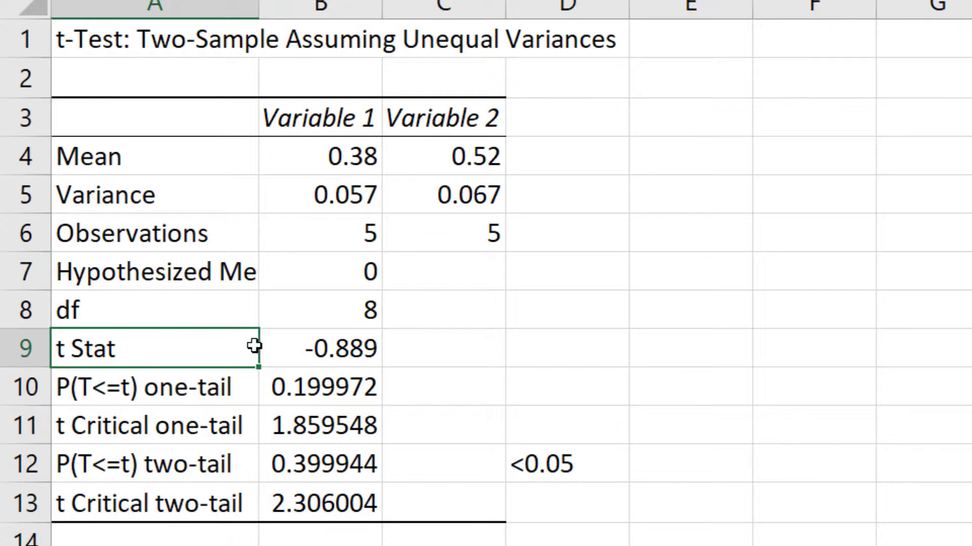
left_click(117, 504)
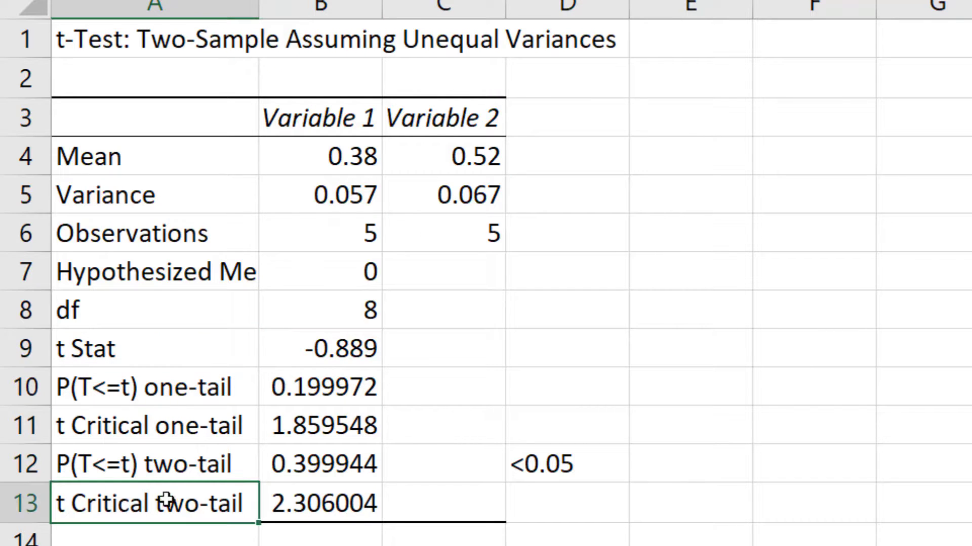
left_click(329, 346)
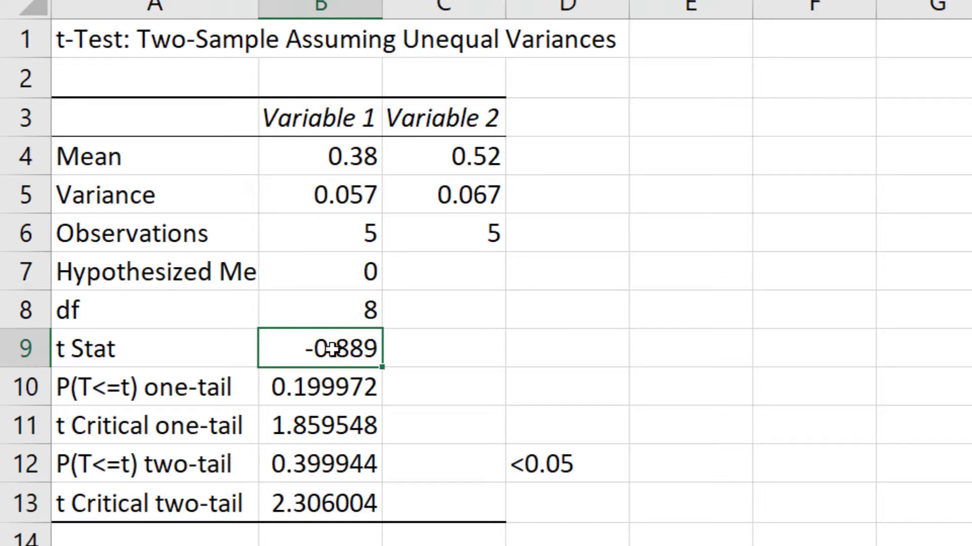
left_click(289, 505)
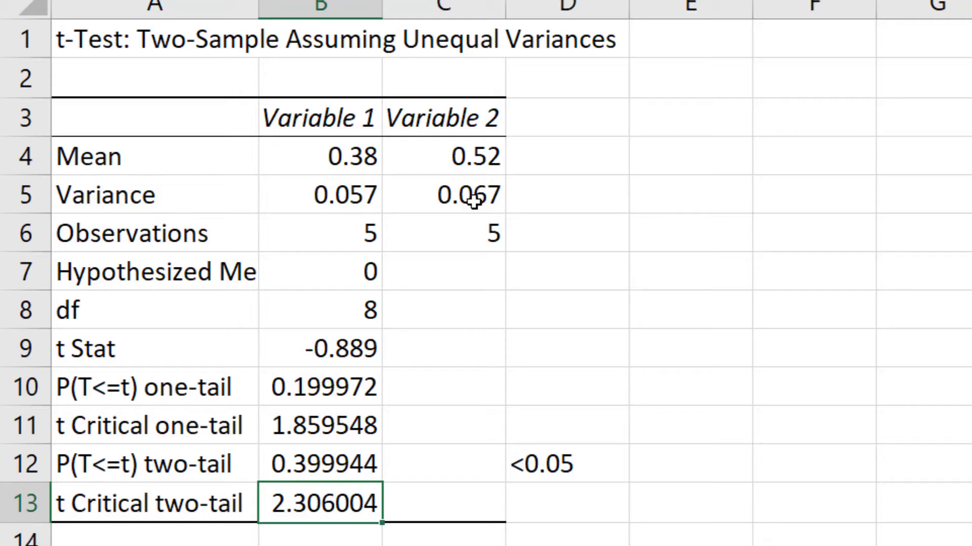
left_click(313, 273)
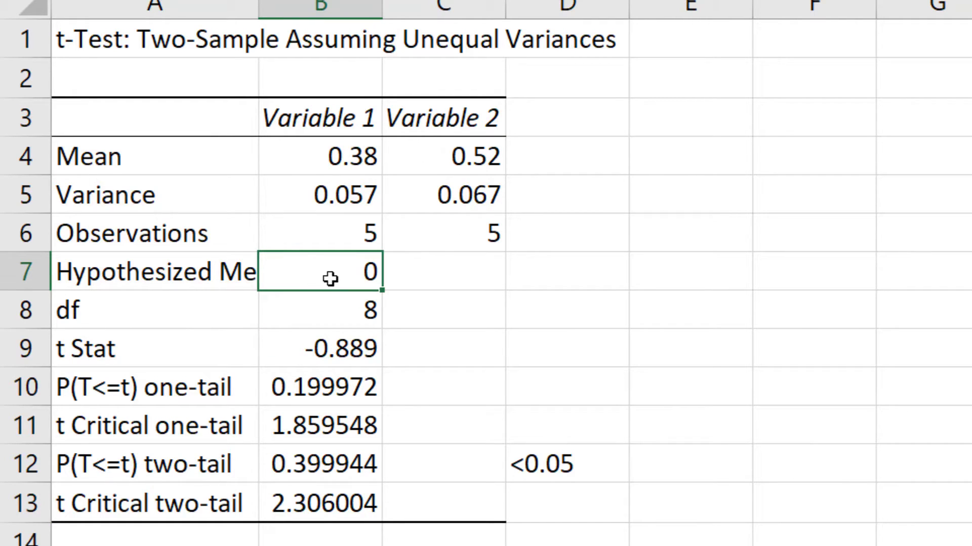
left_click(314, 346)
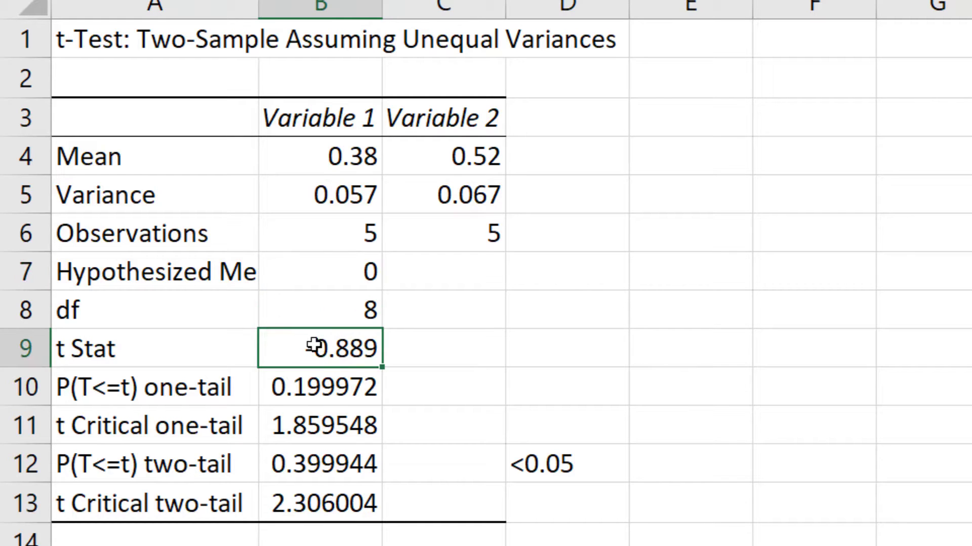
left_click(311, 504)
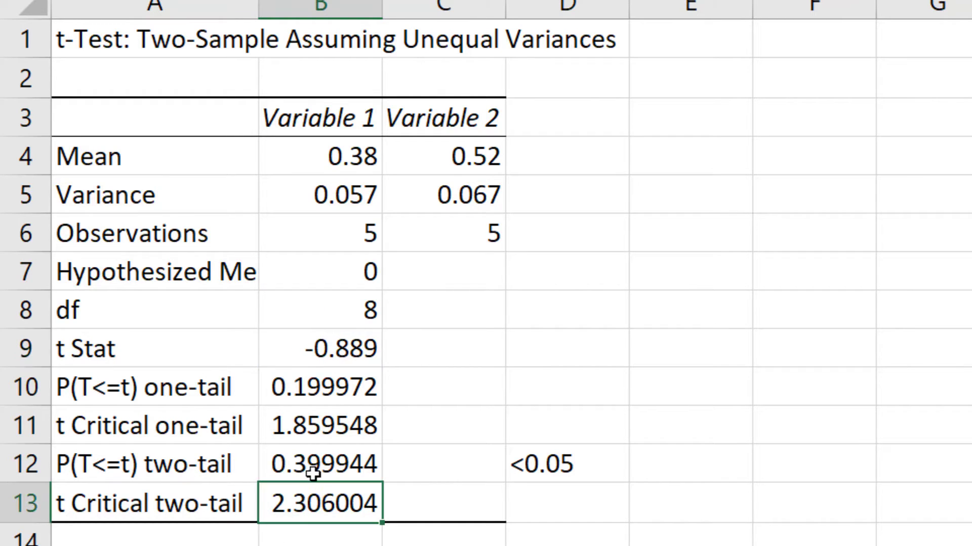